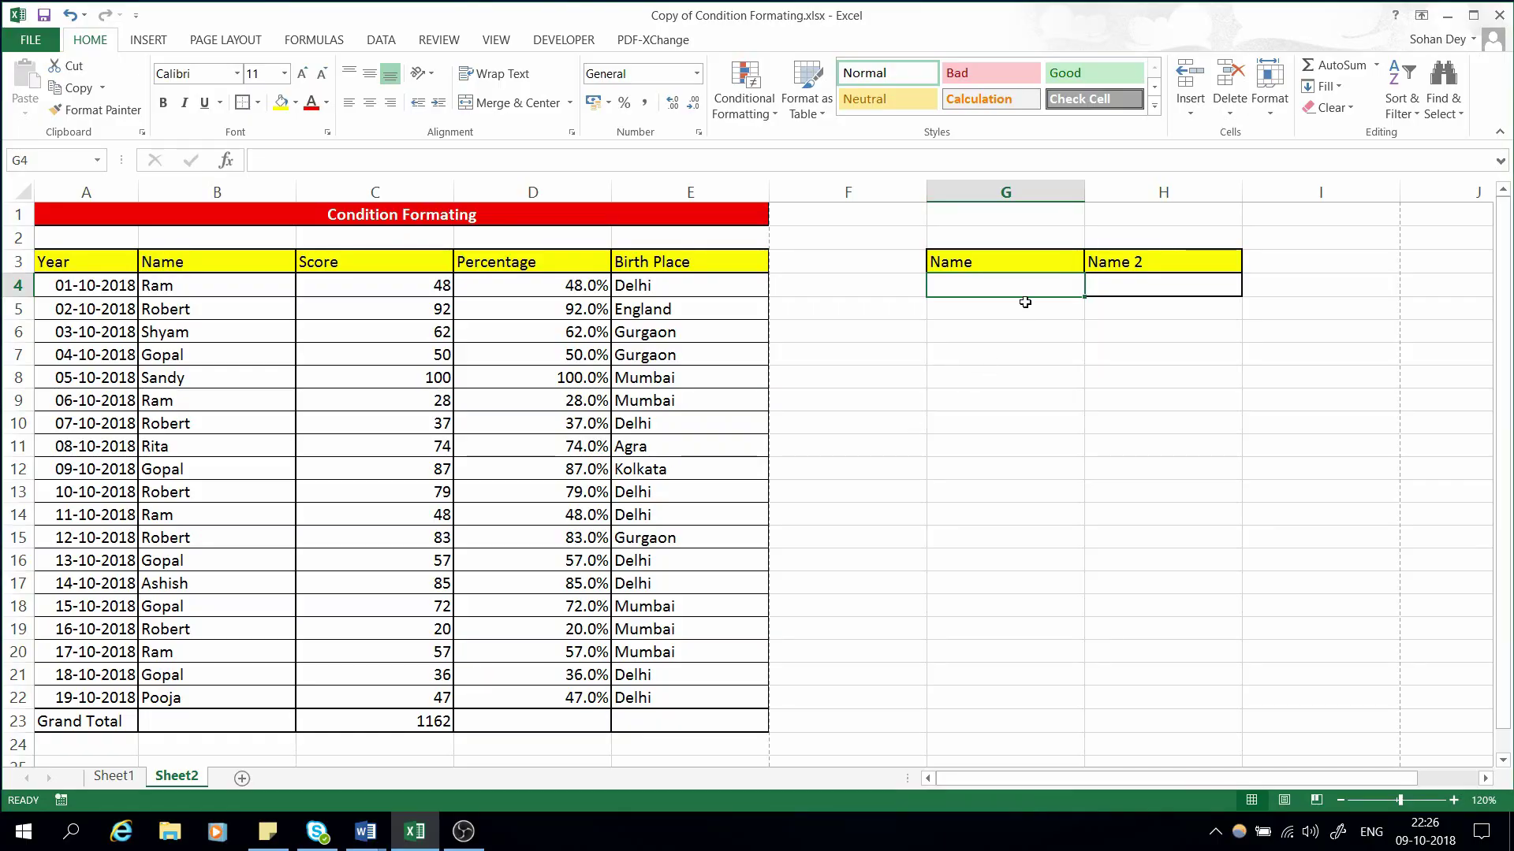
Point out the scores table and the Name (G3) and Name 2 (H3) input cells.
left_click_drag(71, 262, 662, 700)
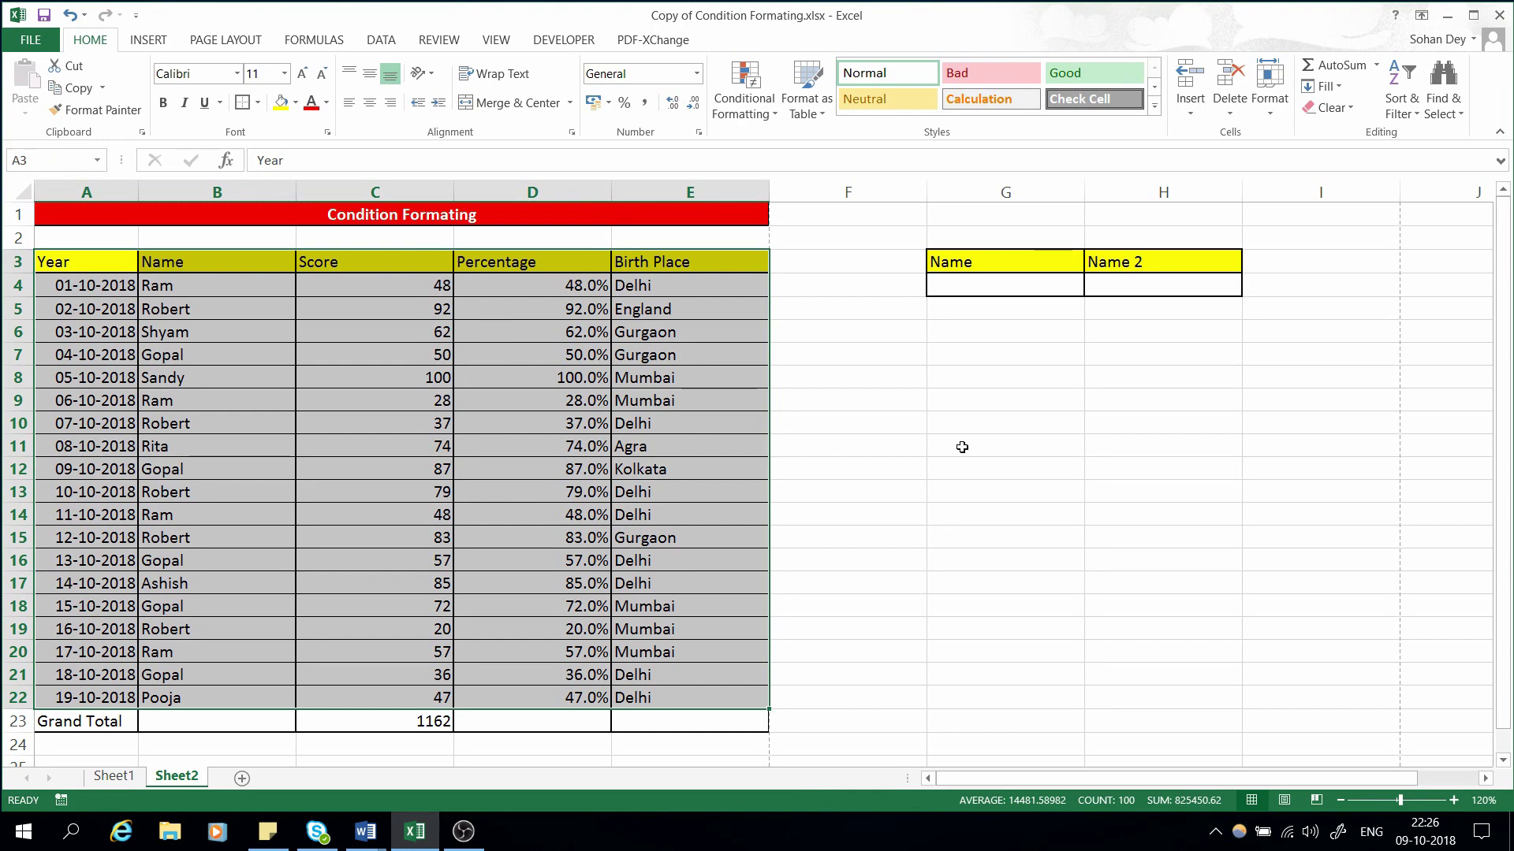
left_click(981, 263)
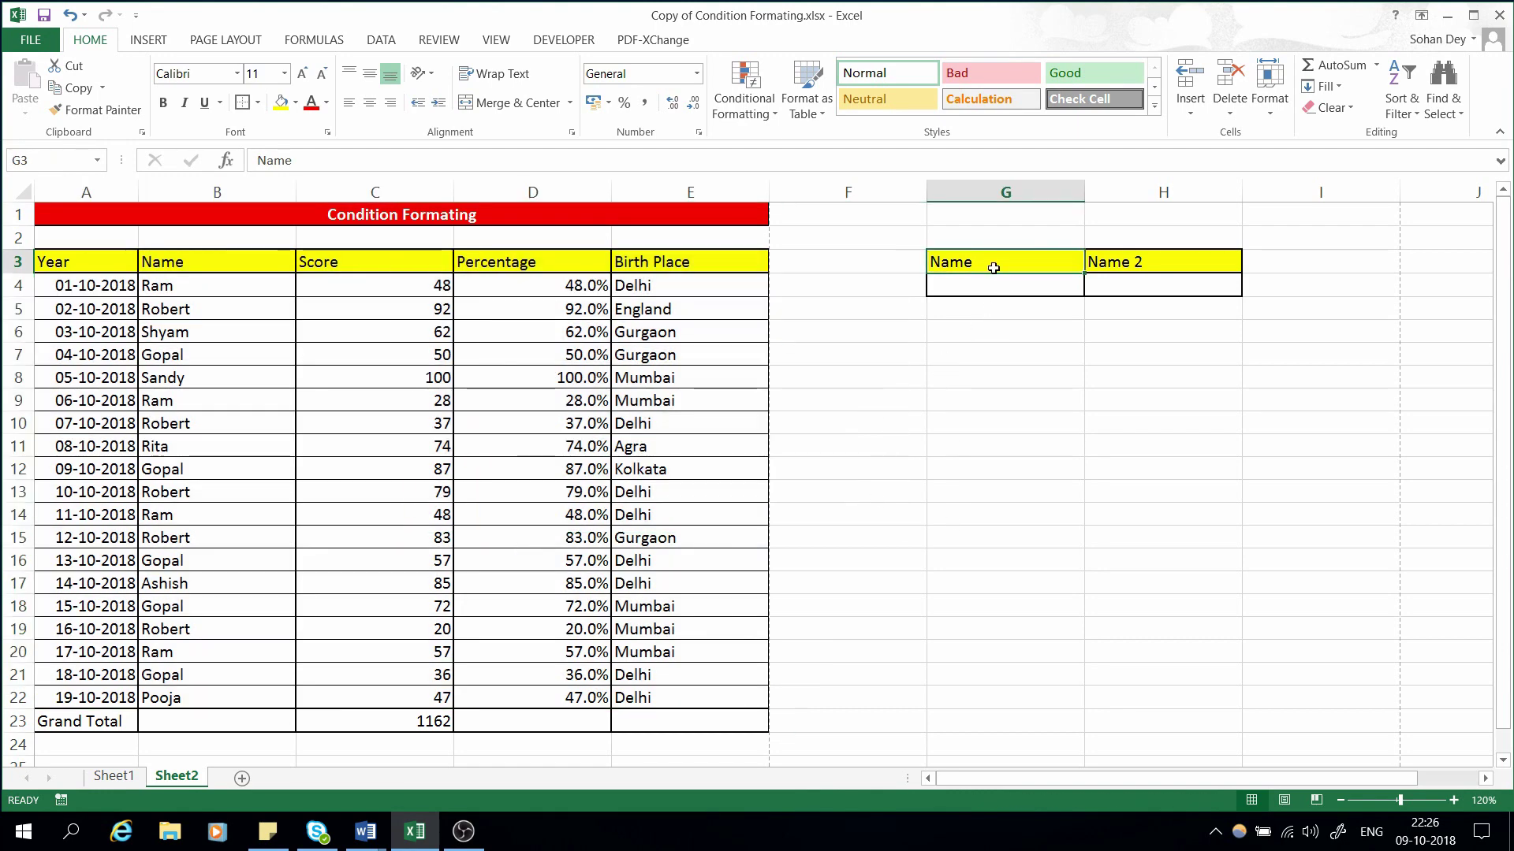
left_click(1169, 262)
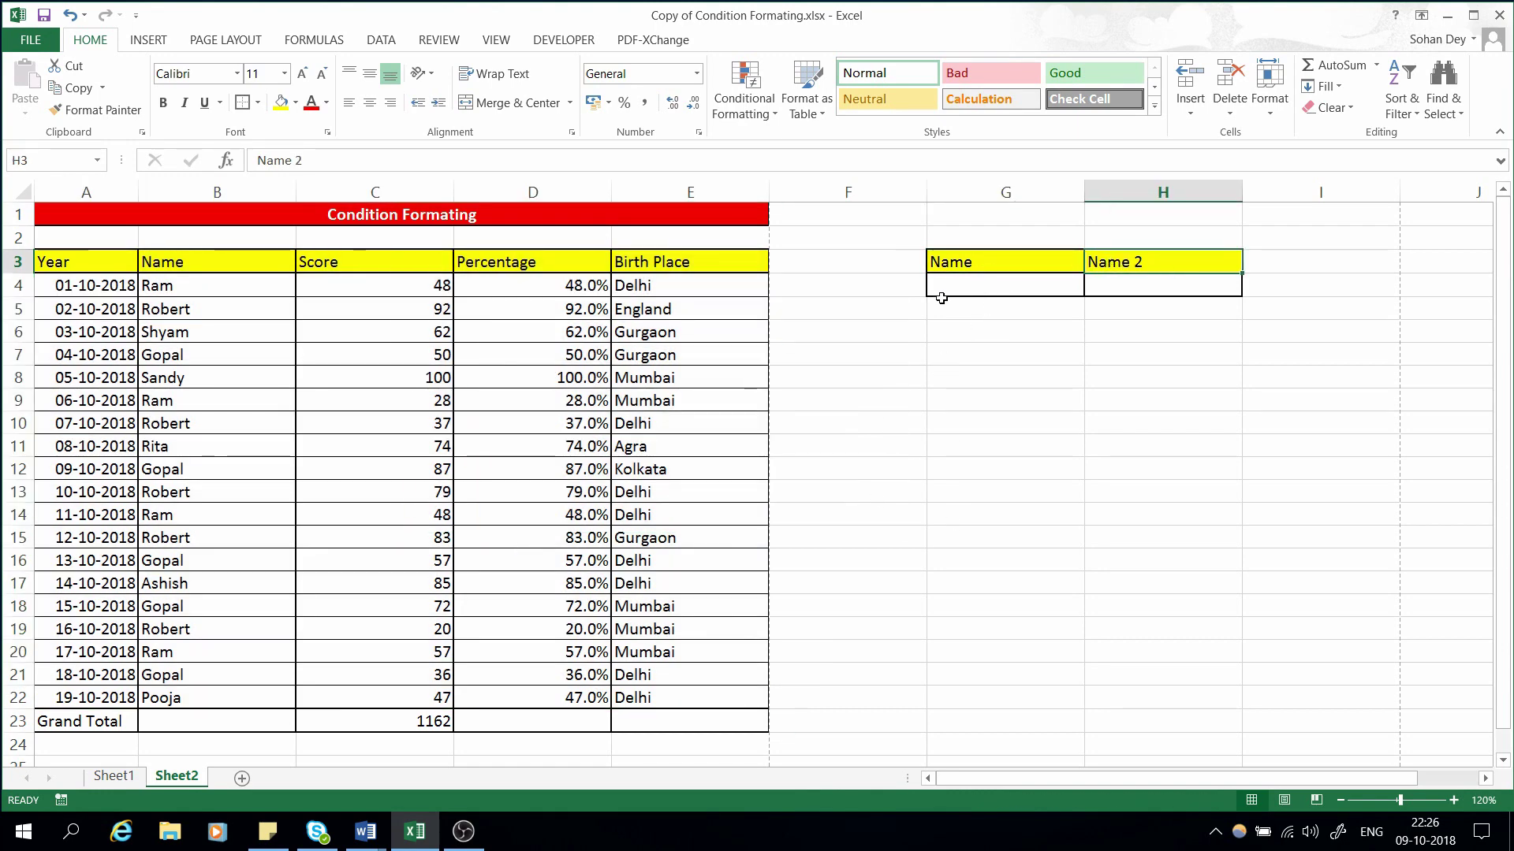
left_click(1006, 279)
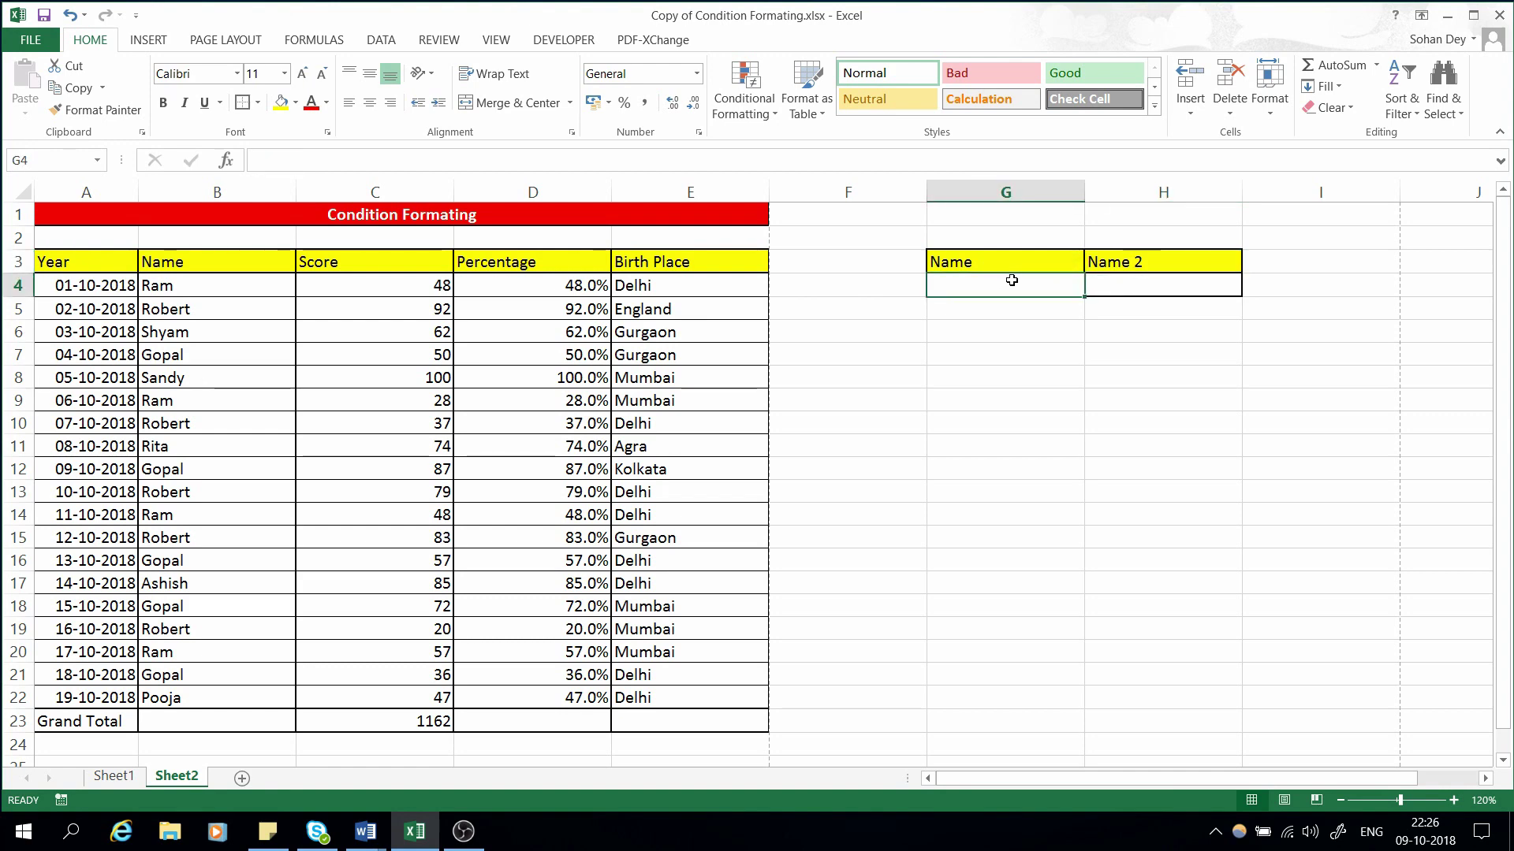
Select the name cells B4 through B22 of the table.
left_click_drag(201, 284, 161, 698)
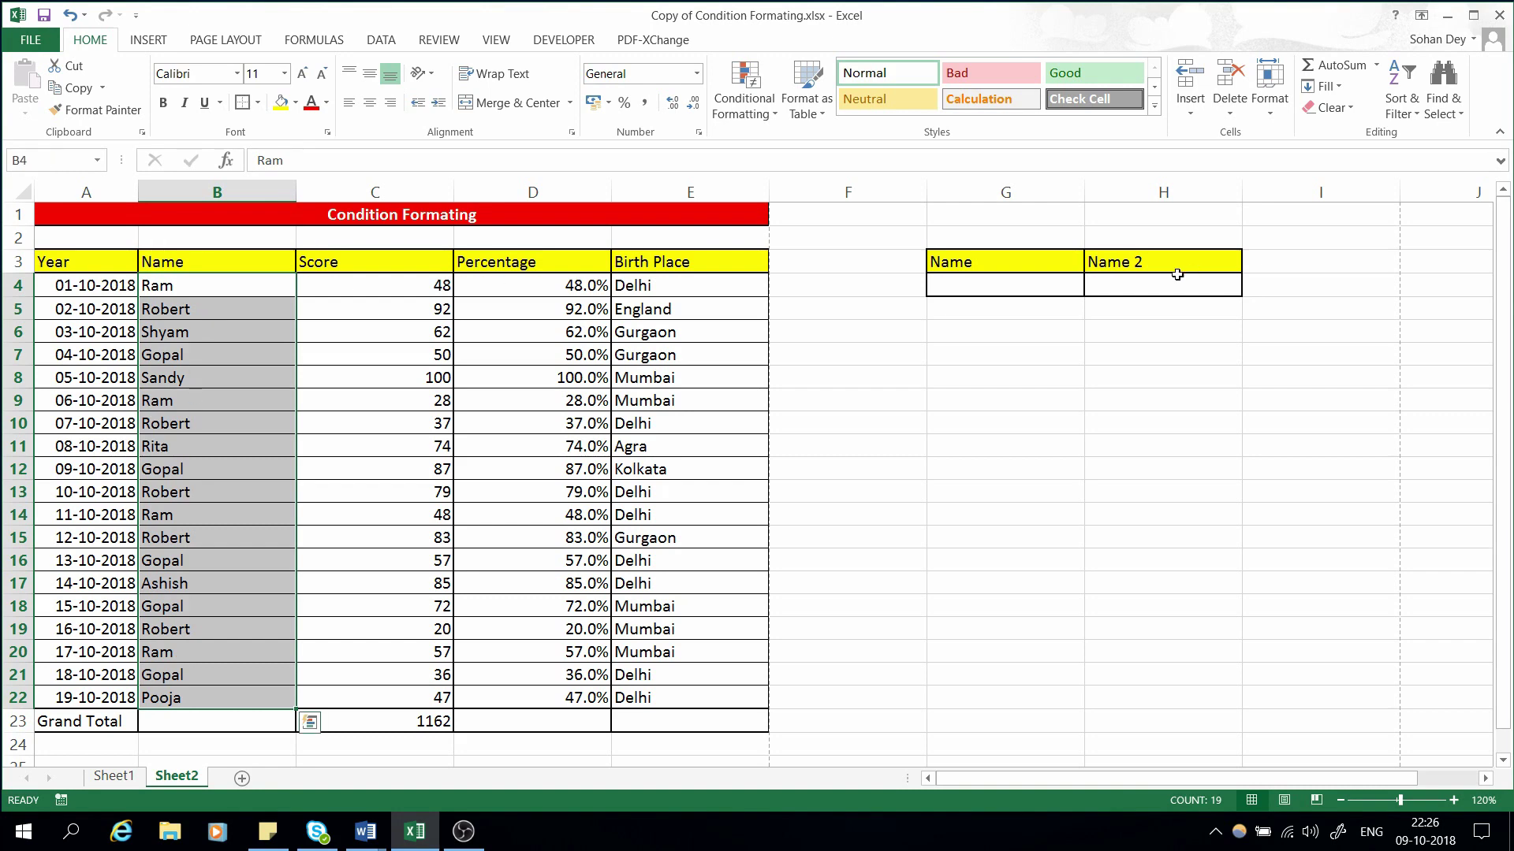
left_click(1025, 282)
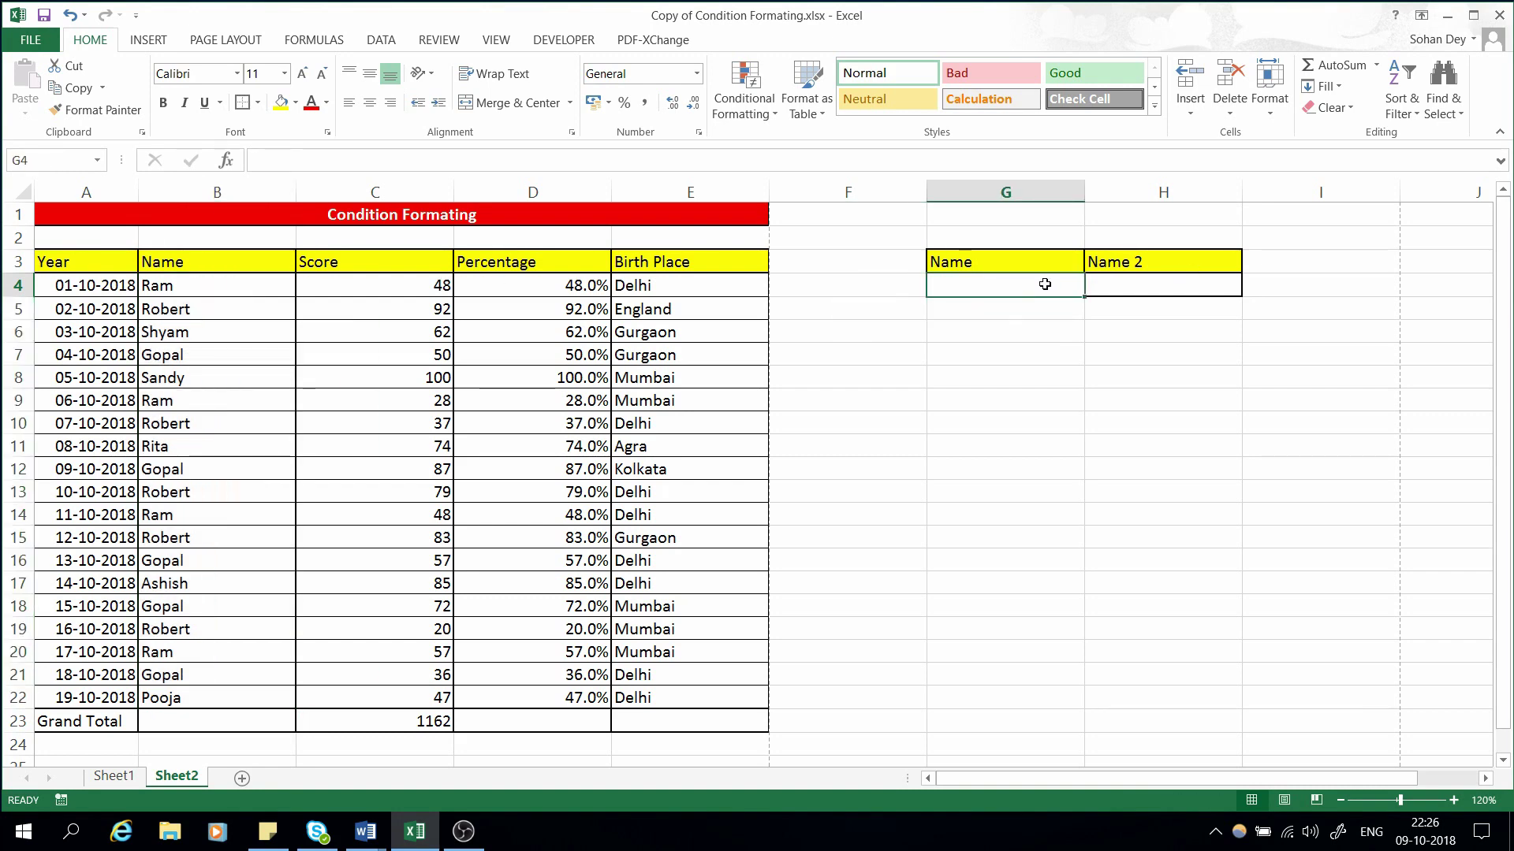
left_click(166, 583)
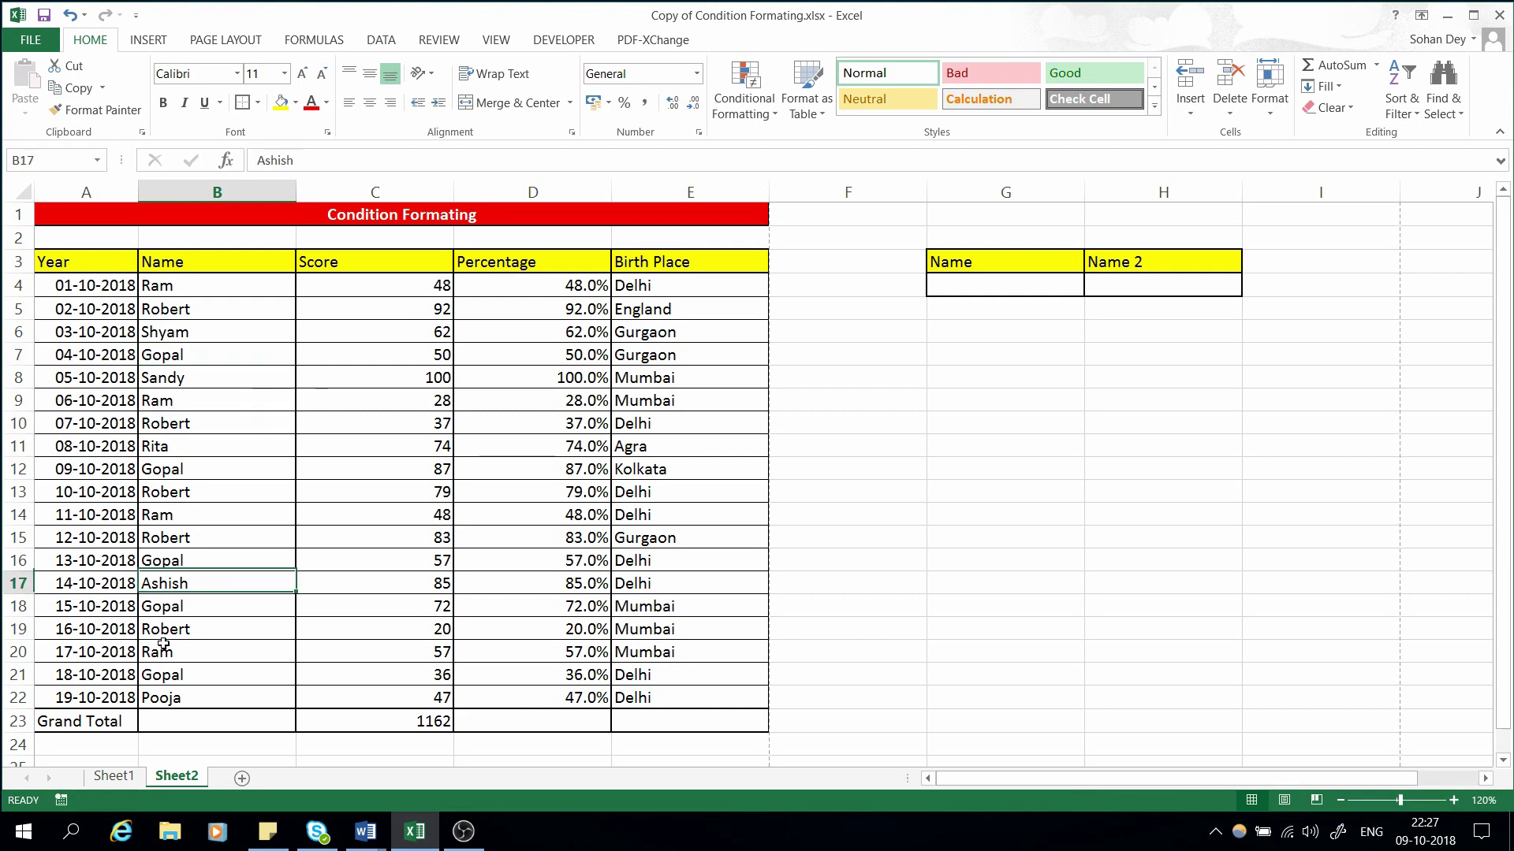
left_click(163, 647)
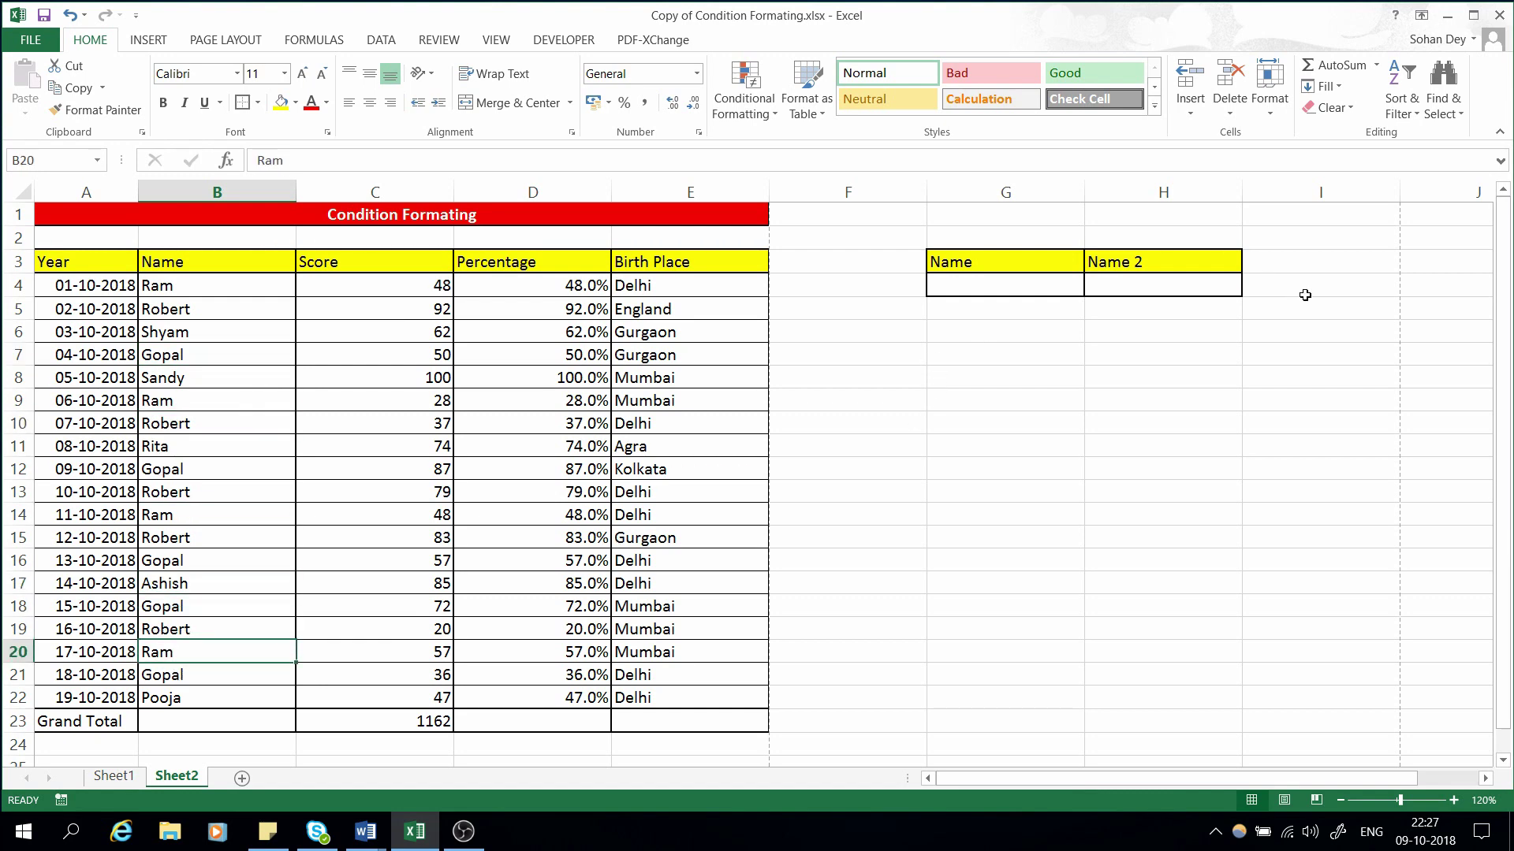
left_click_drag(225, 285, 211, 703)
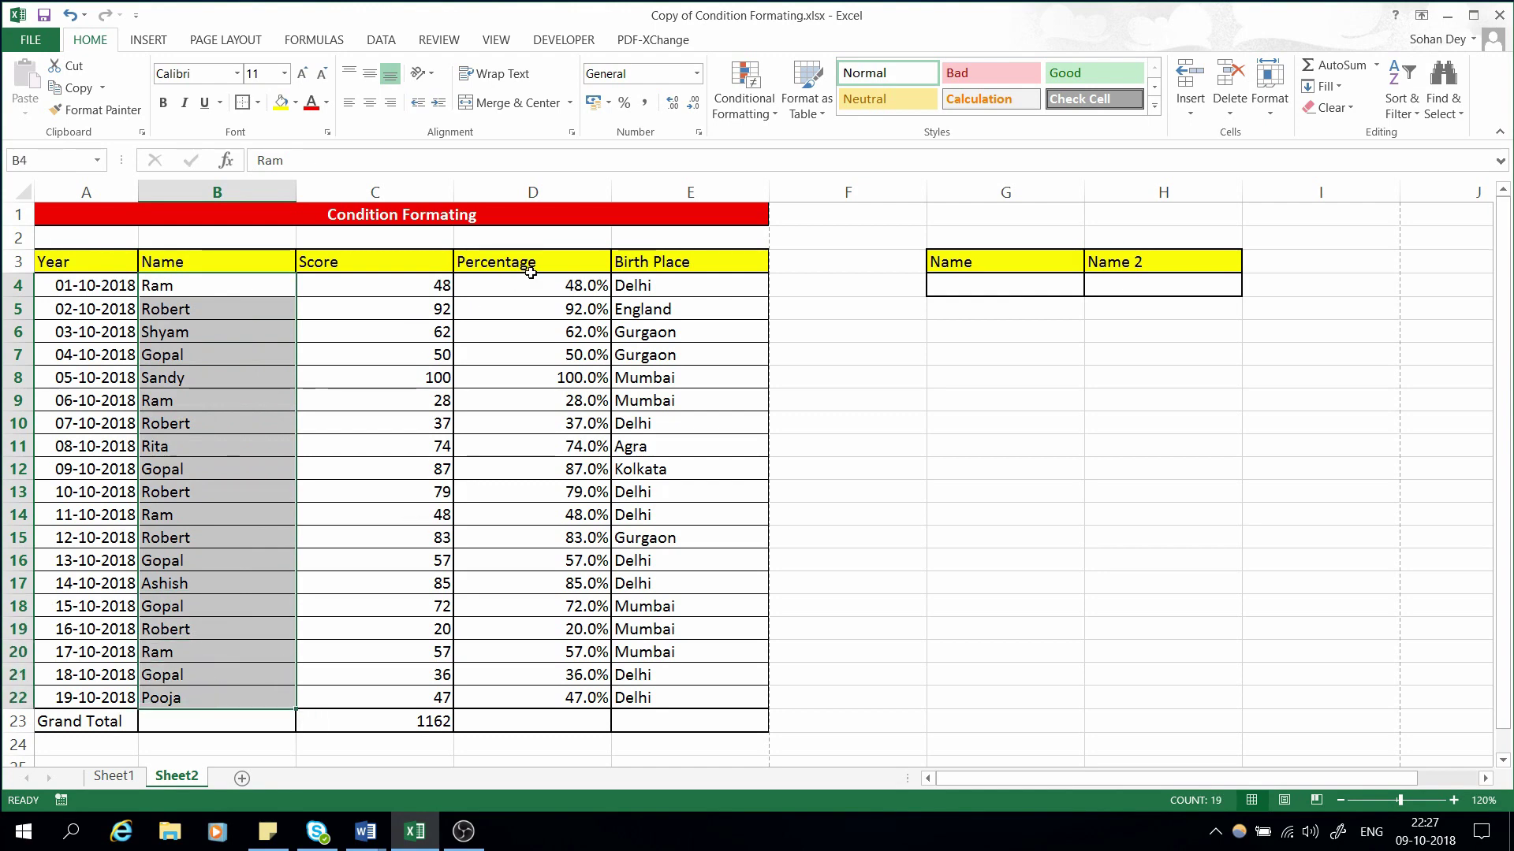
Create a new conditional formatting rule of type 'Use a formula to determine which cells to format'.
left_click(757, 103)
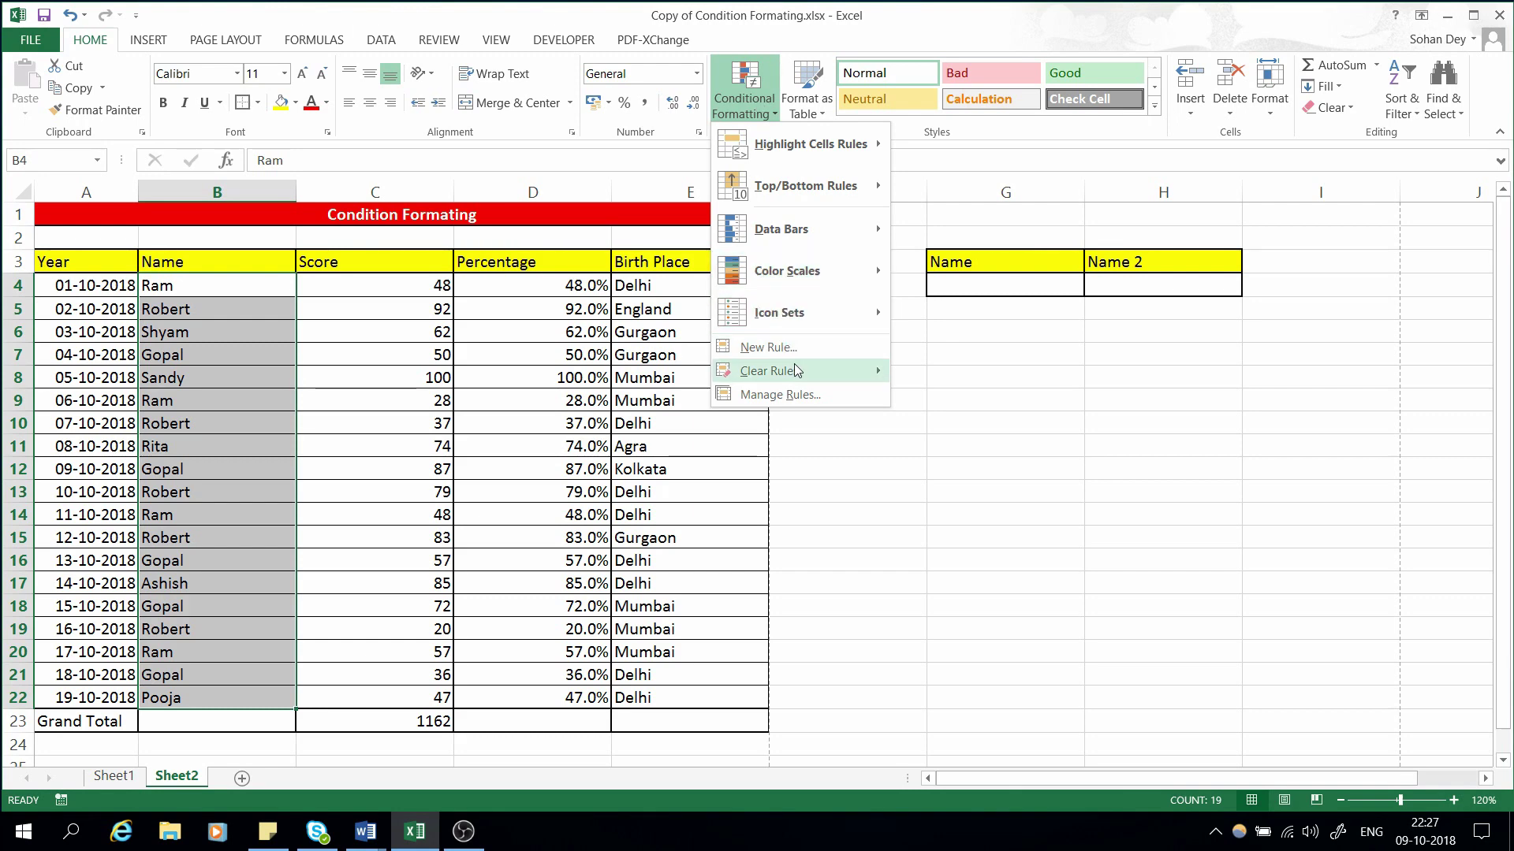
left_click(781, 348)
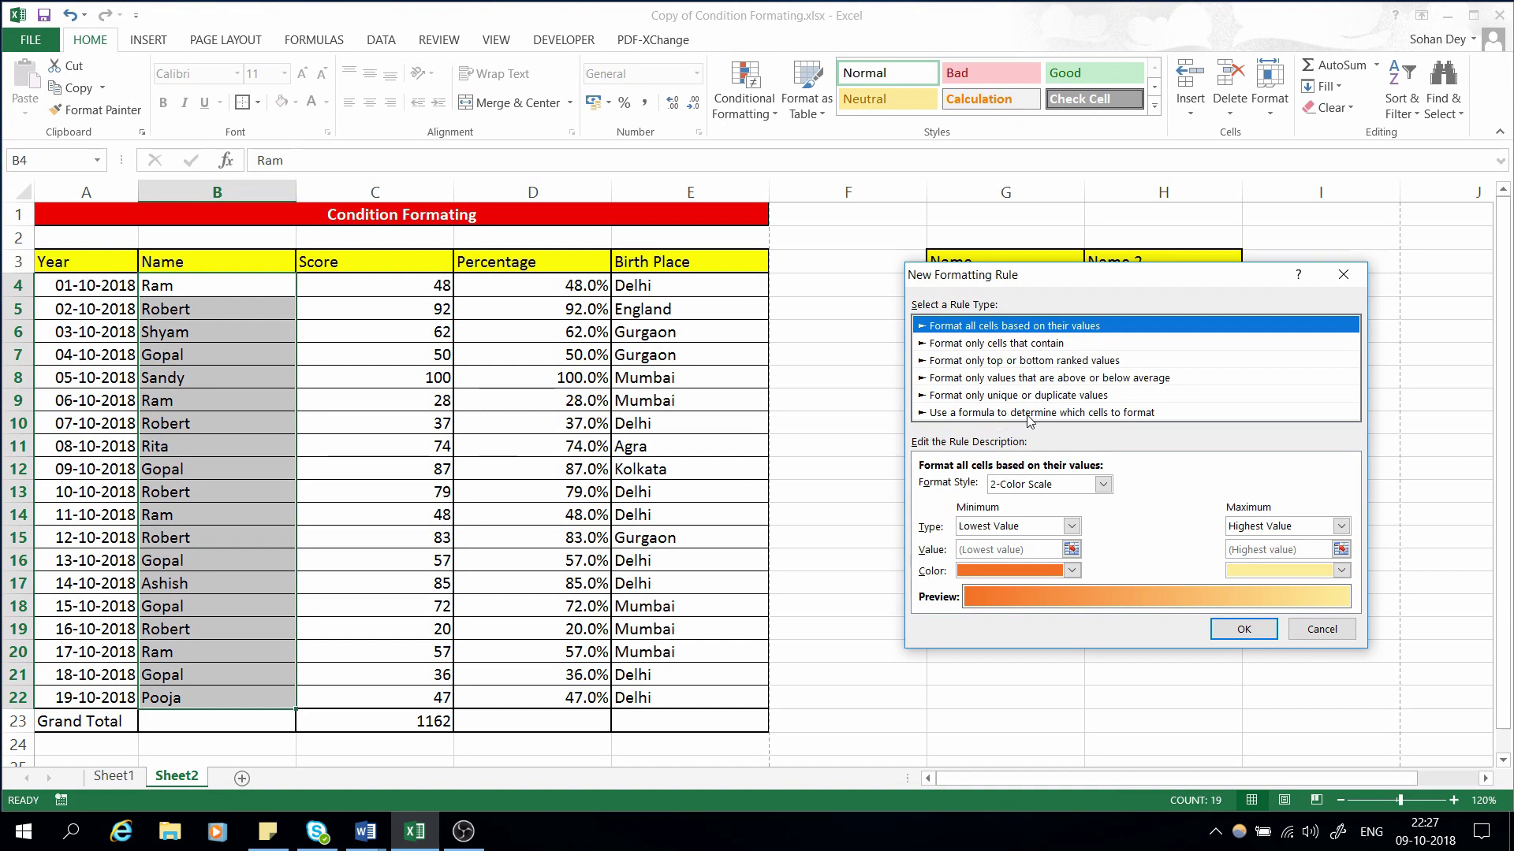
left_click(1080, 414)
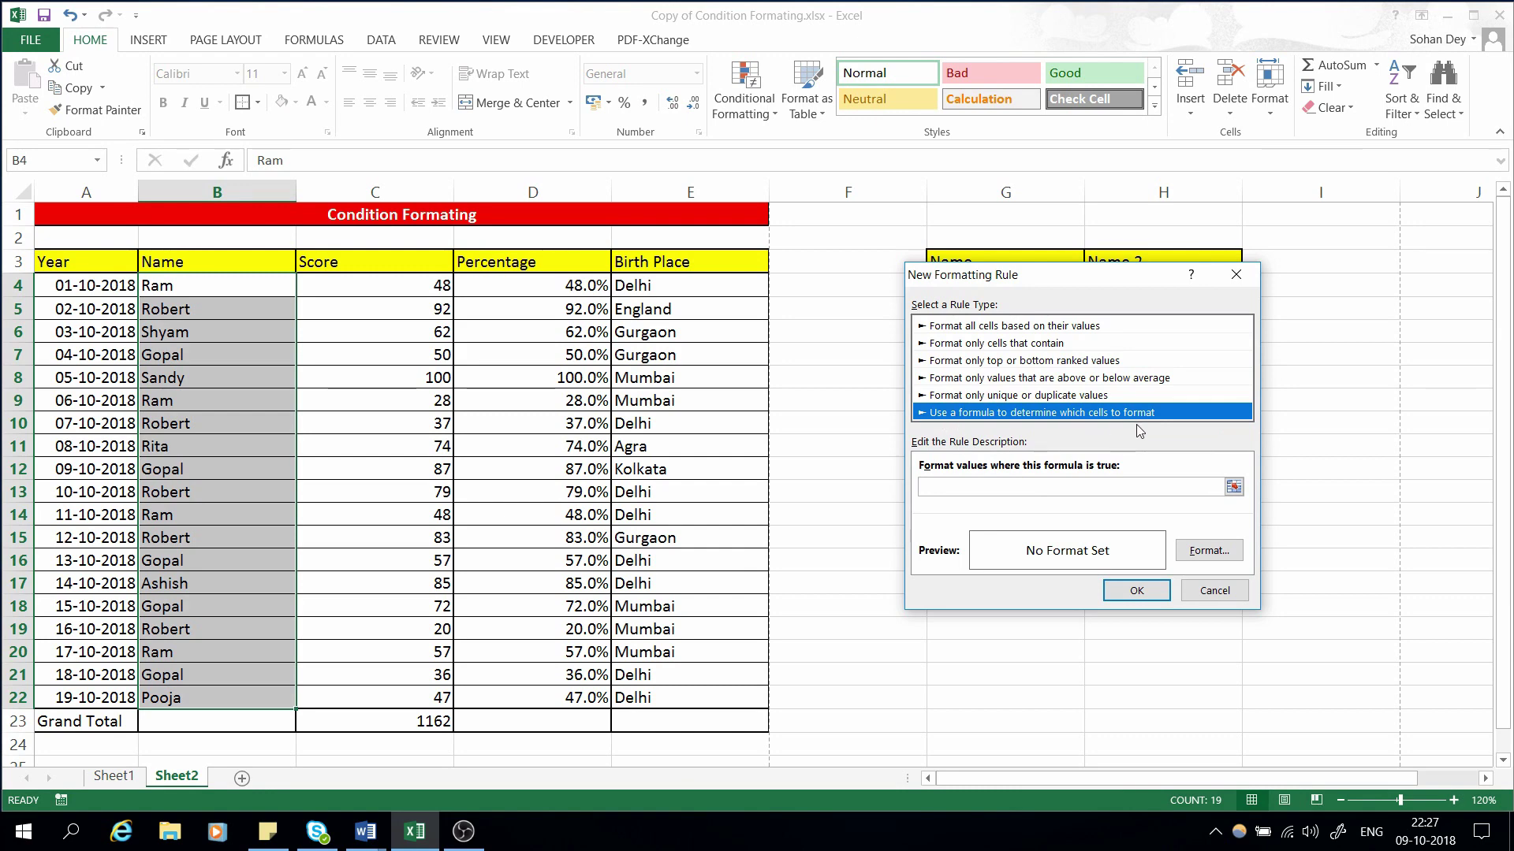
Enter the rule formula =B4=$G$4, with B4 made relative by removing its dollar signs.
left_click(1032, 490)
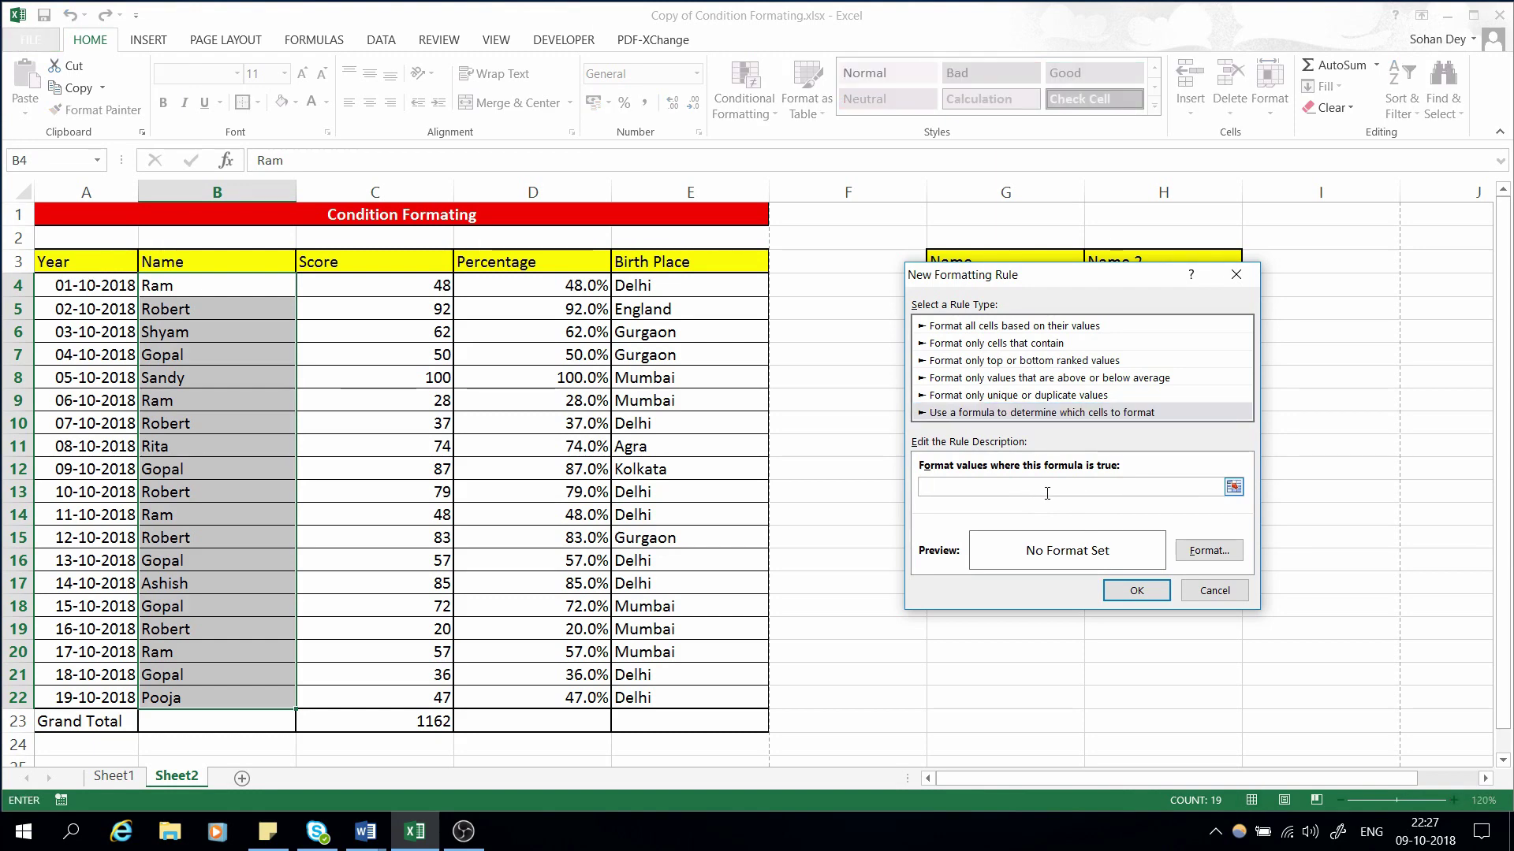
left_click(190, 285)
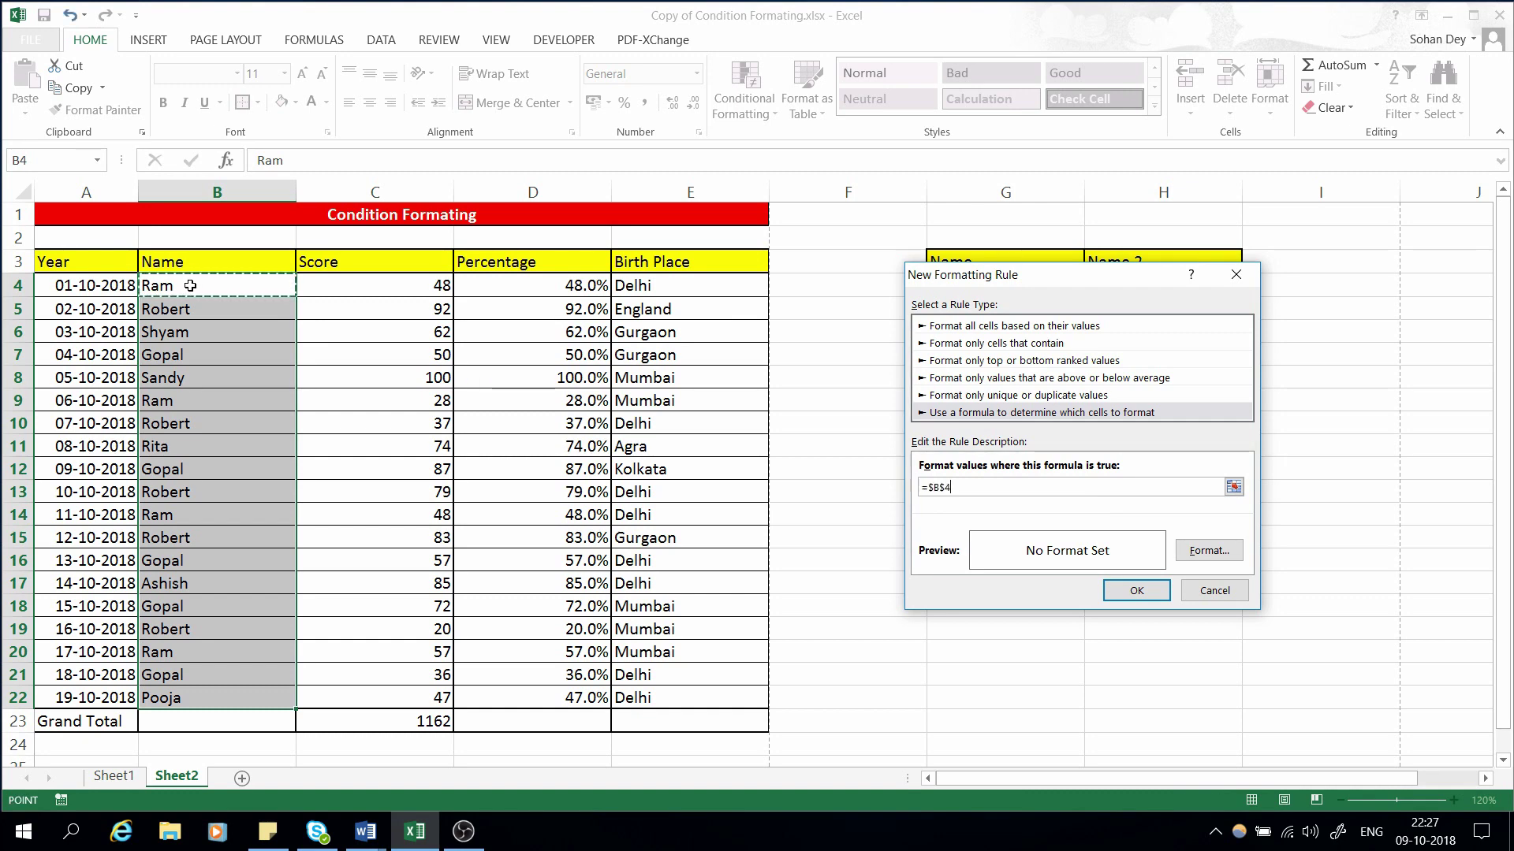
left_click_drag(995, 274, 511, 343)
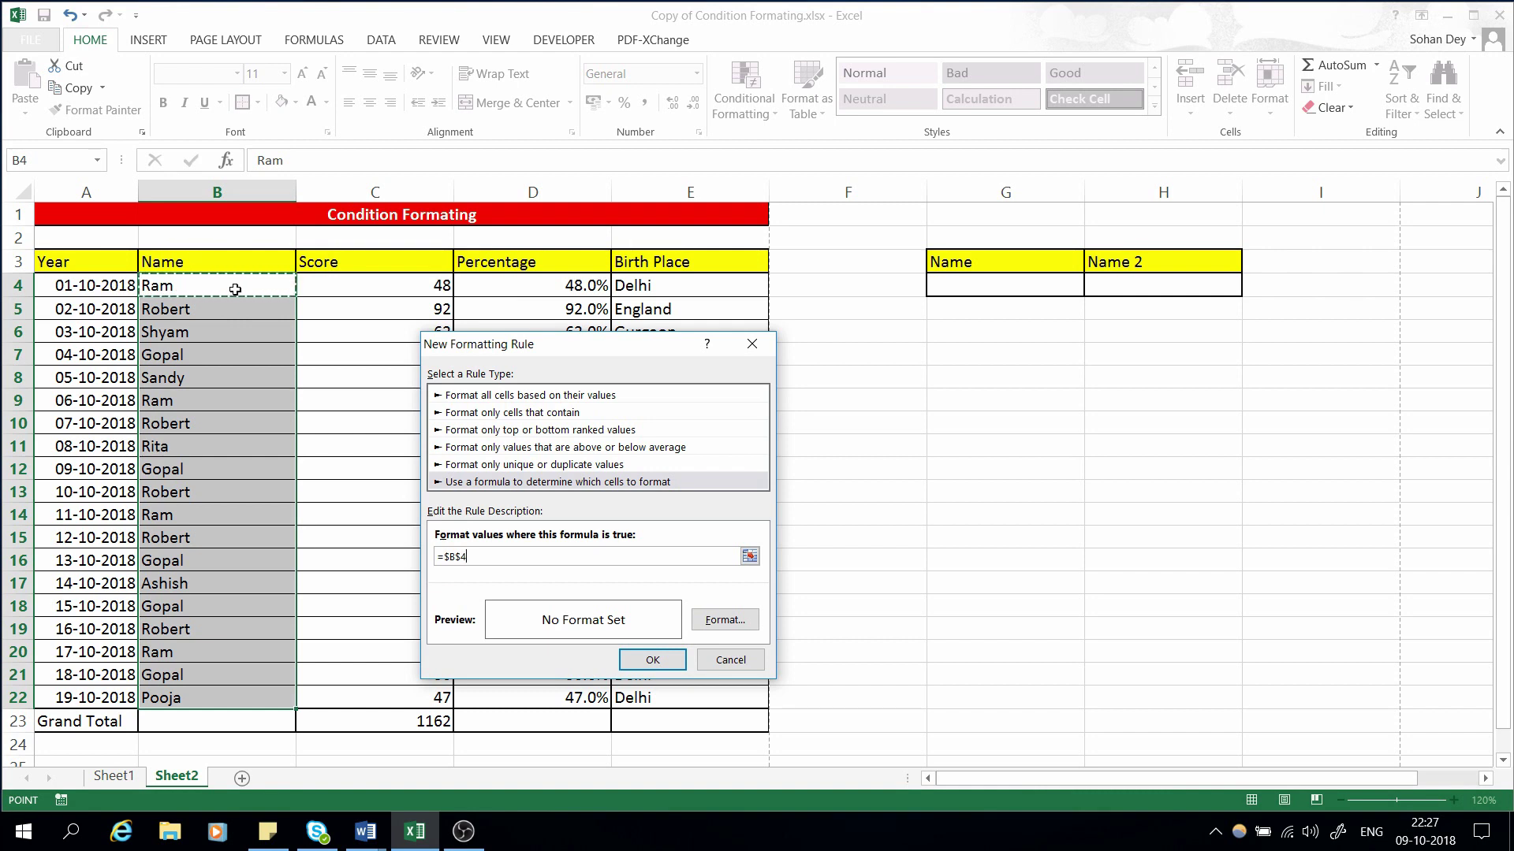
left_click(446, 558)
key("BackSpace")
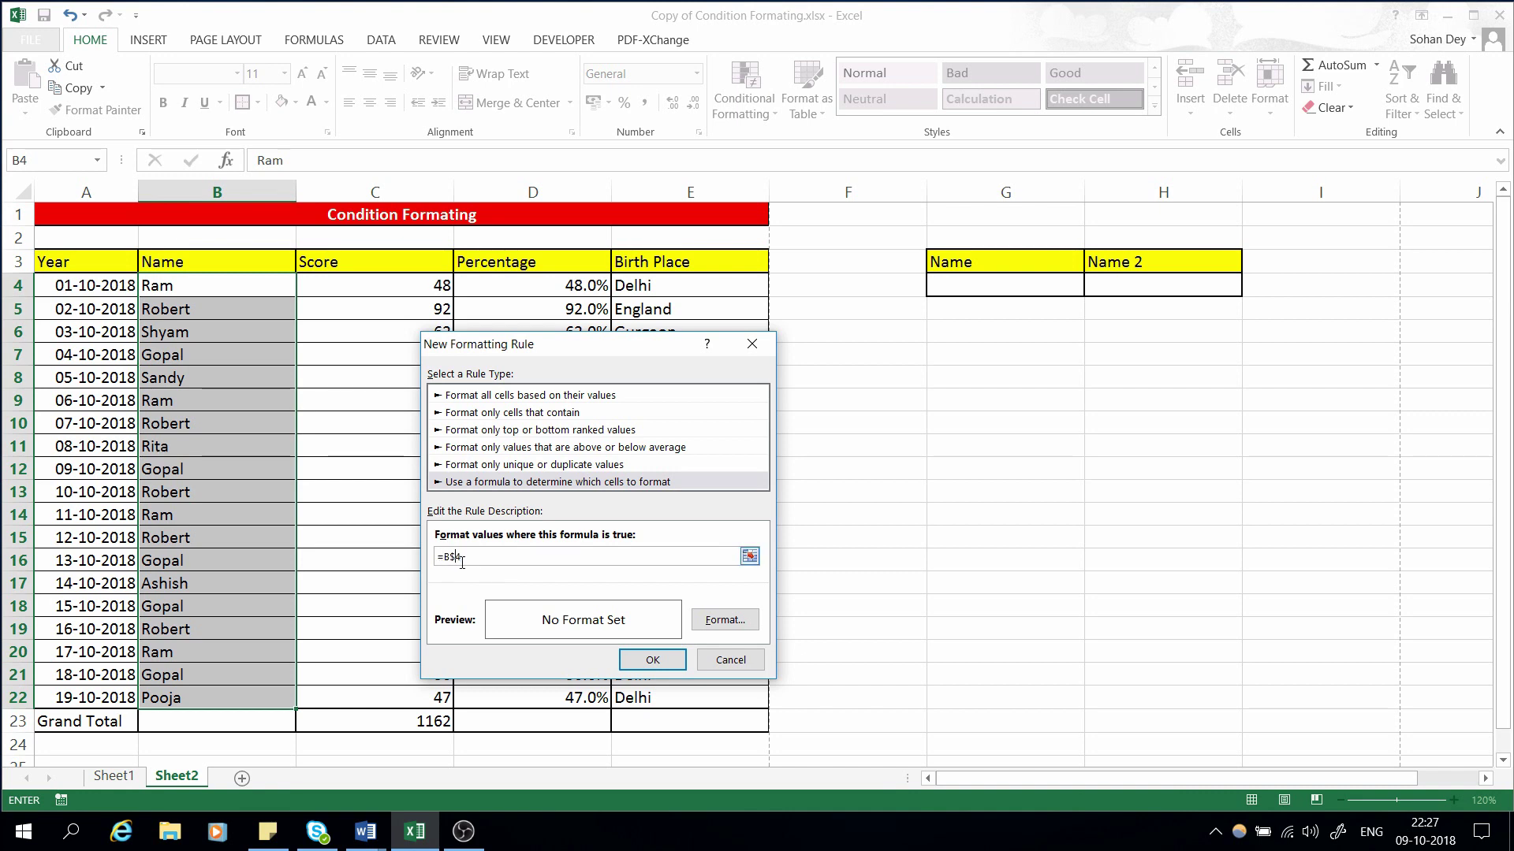
left_click(502, 555)
left_click(994, 291)
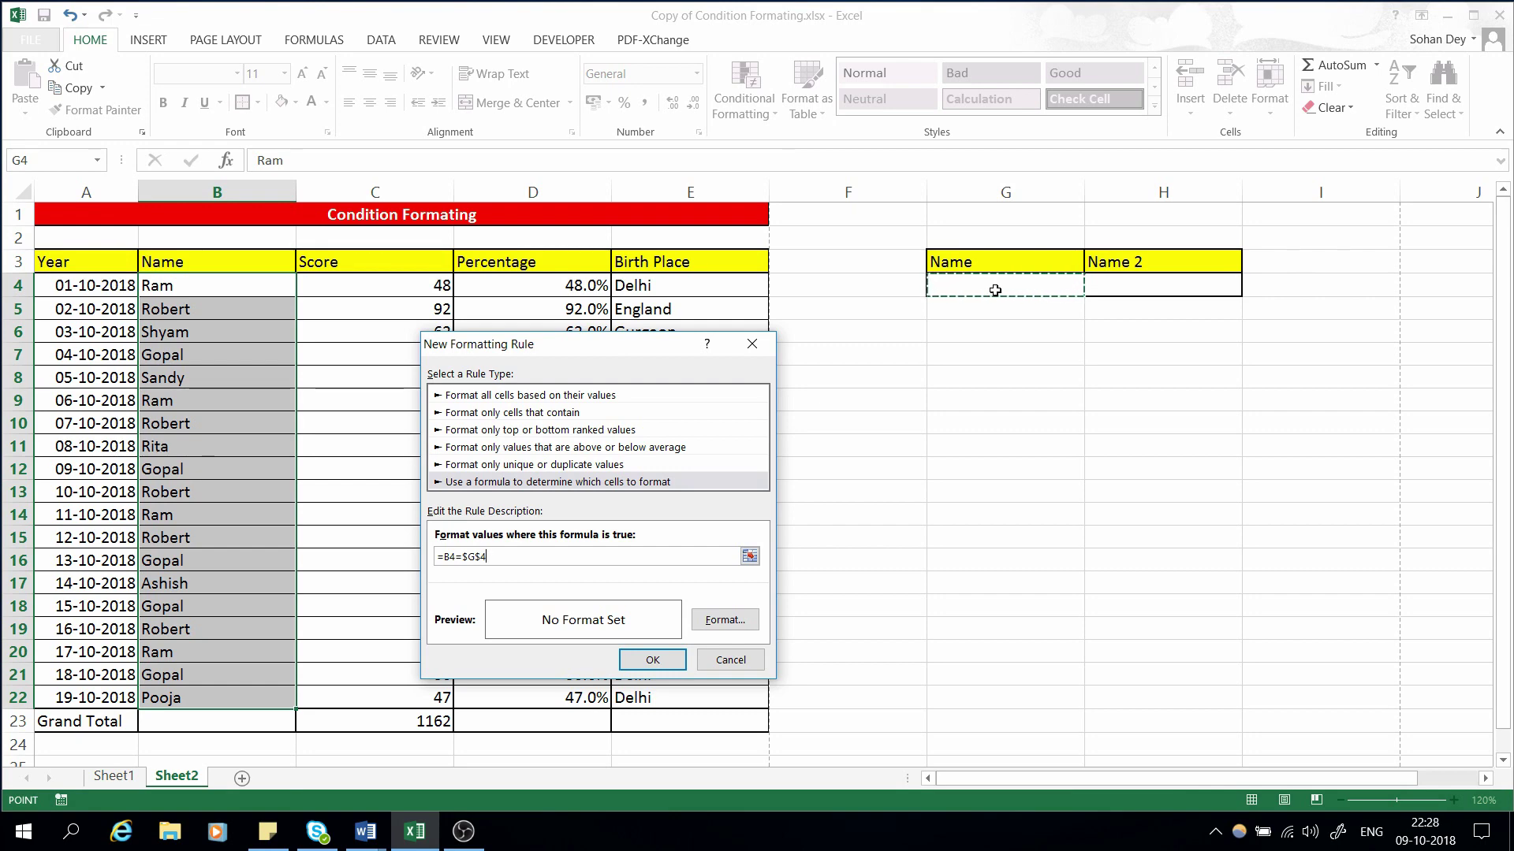
Give the rule a blue fill and accept it.
left_click(724, 620)
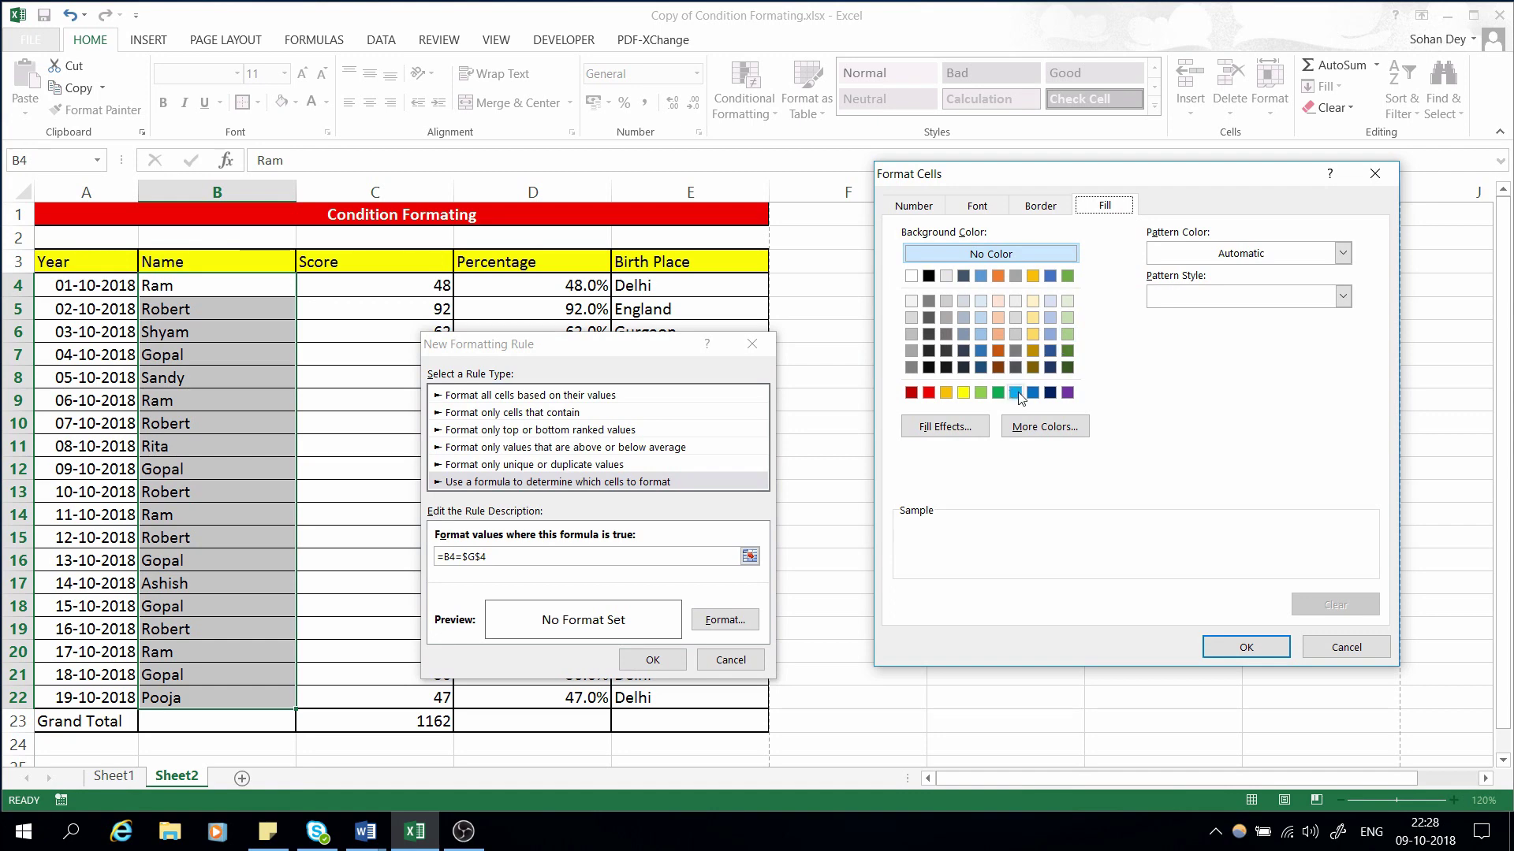
left_click(1016, 393)
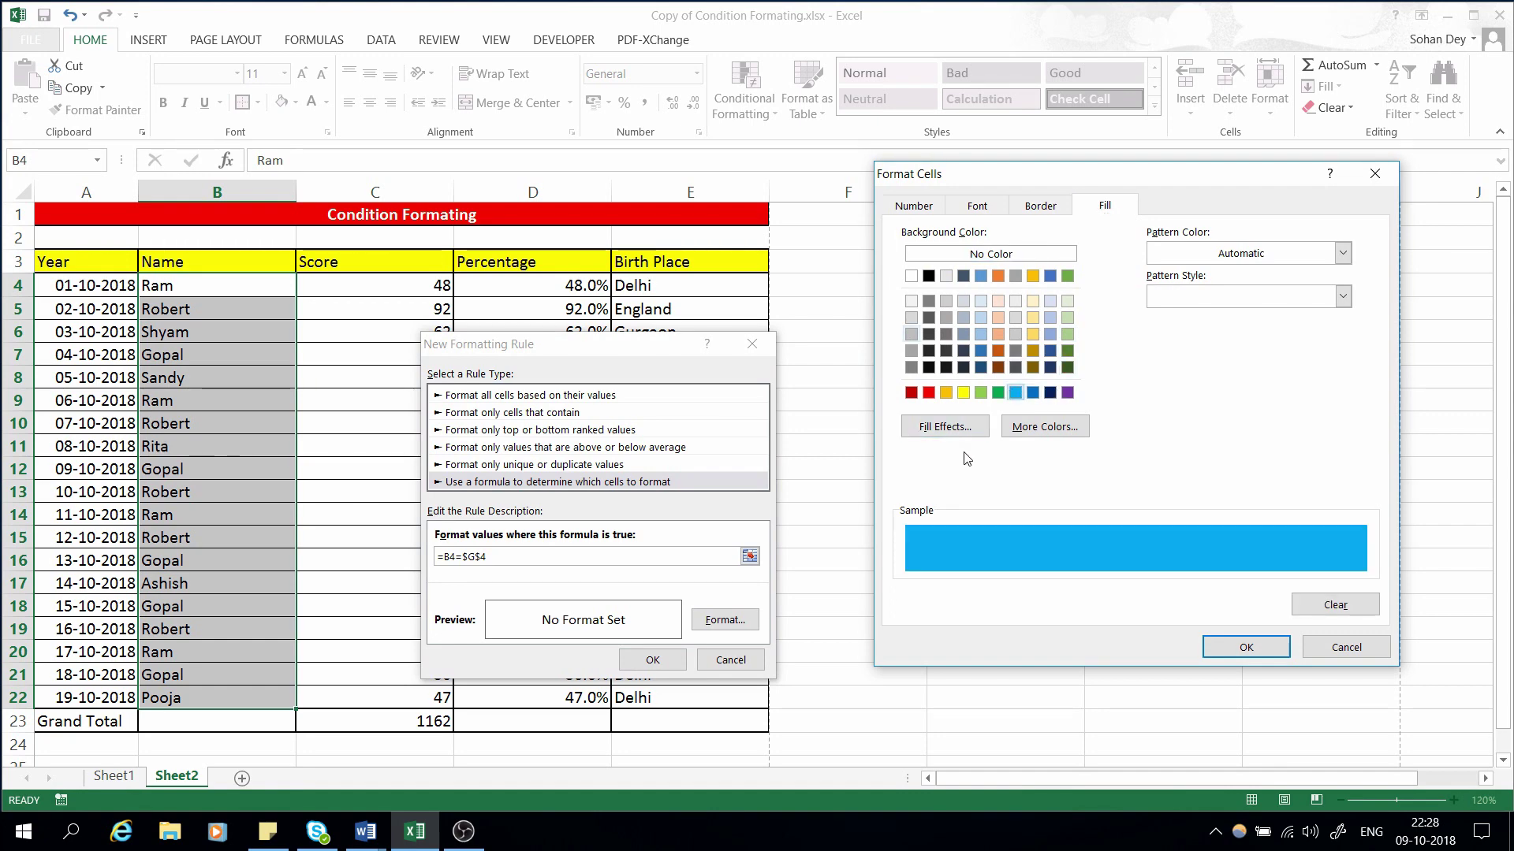
left_click(1247, 647)
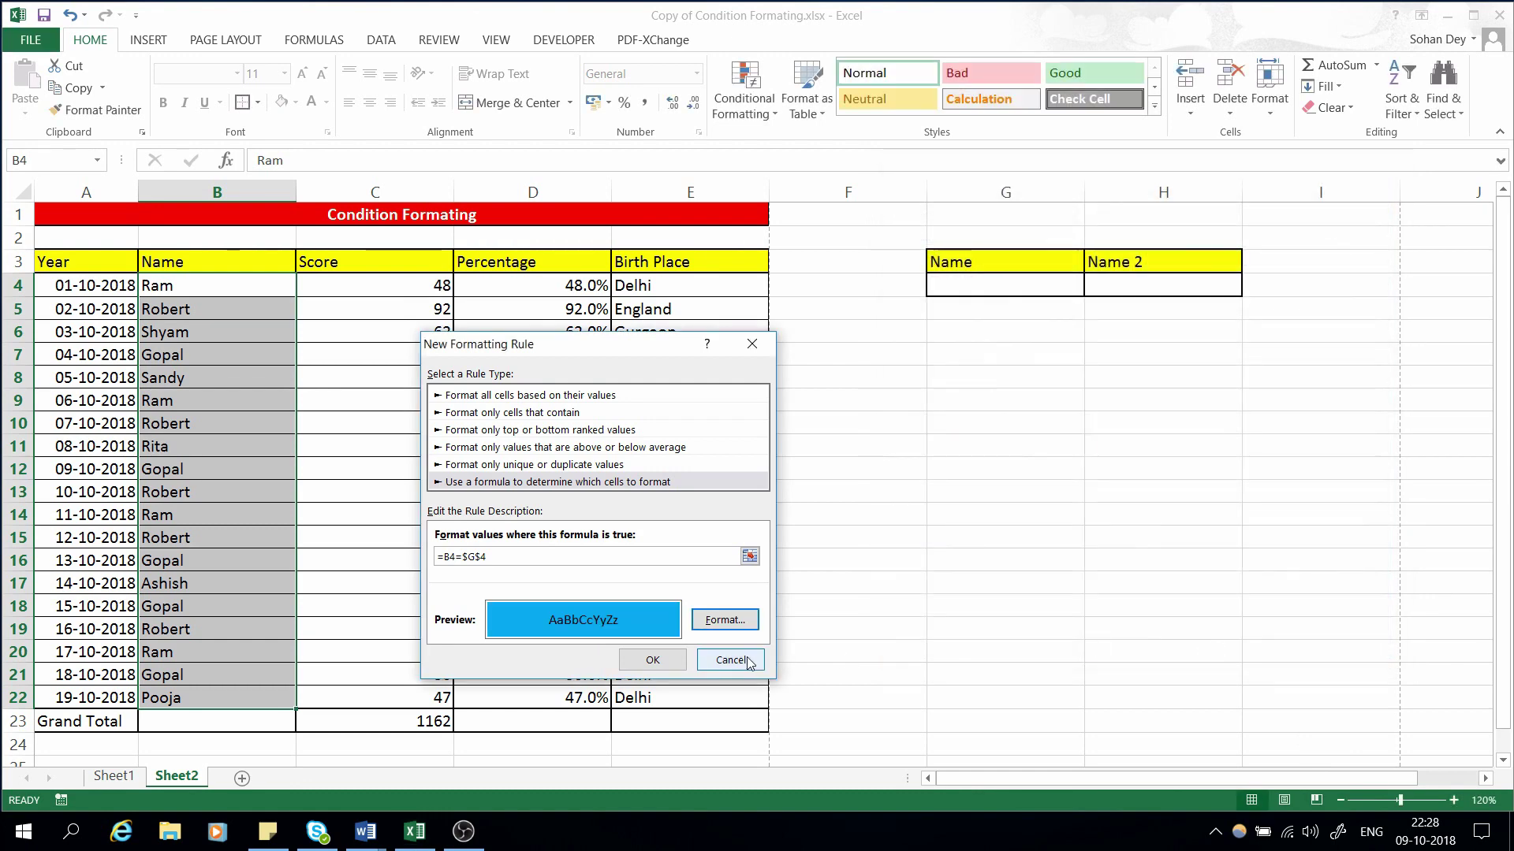
left_click(652, 660)
Reselect the names in B4:B22.
left_click(1014, 284)
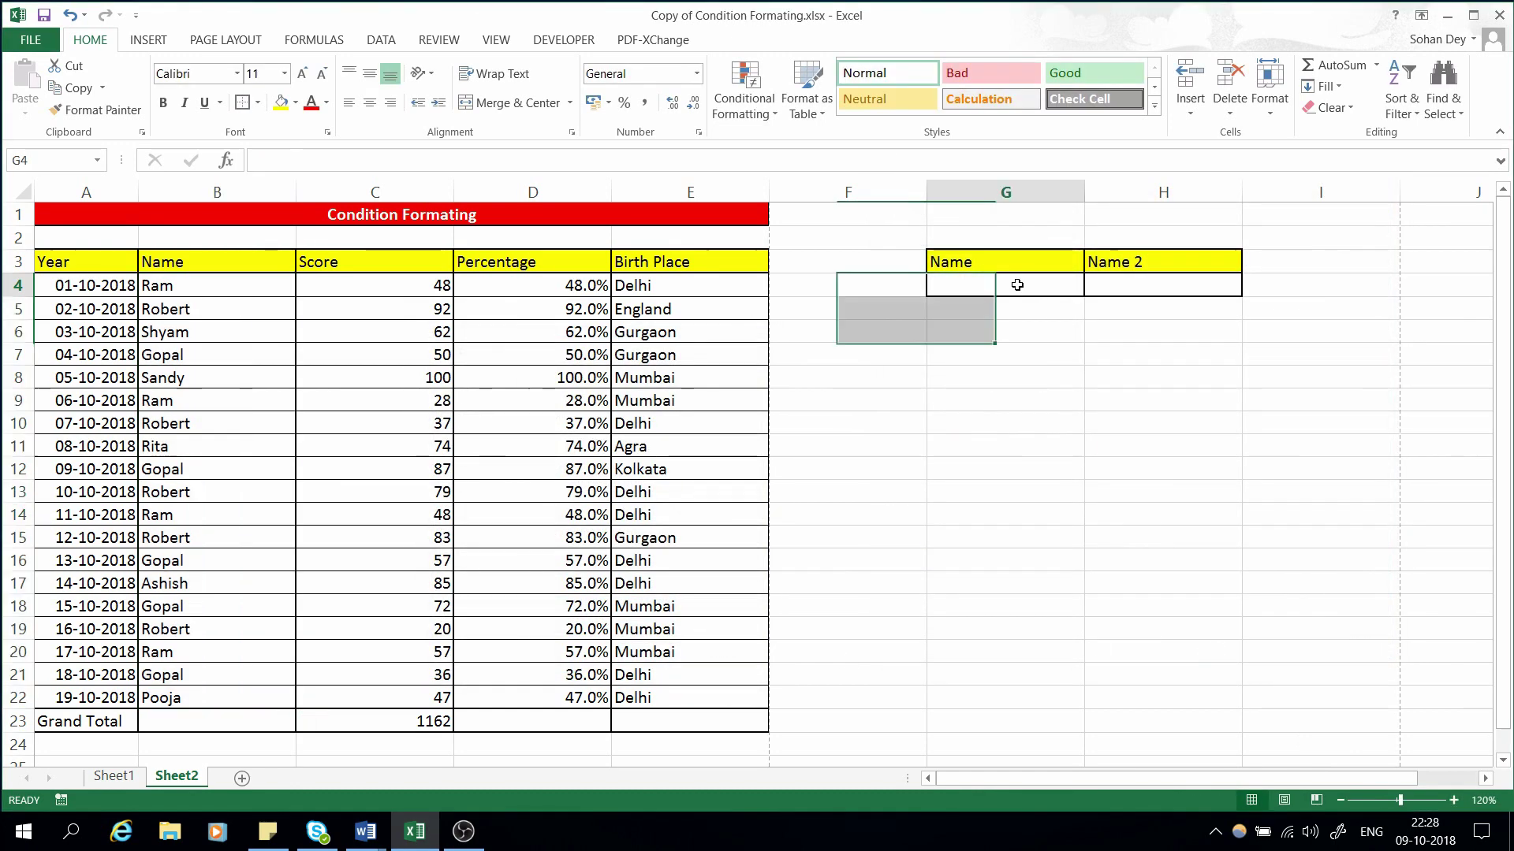
left_click(186, 287)
left_click(977, 289)
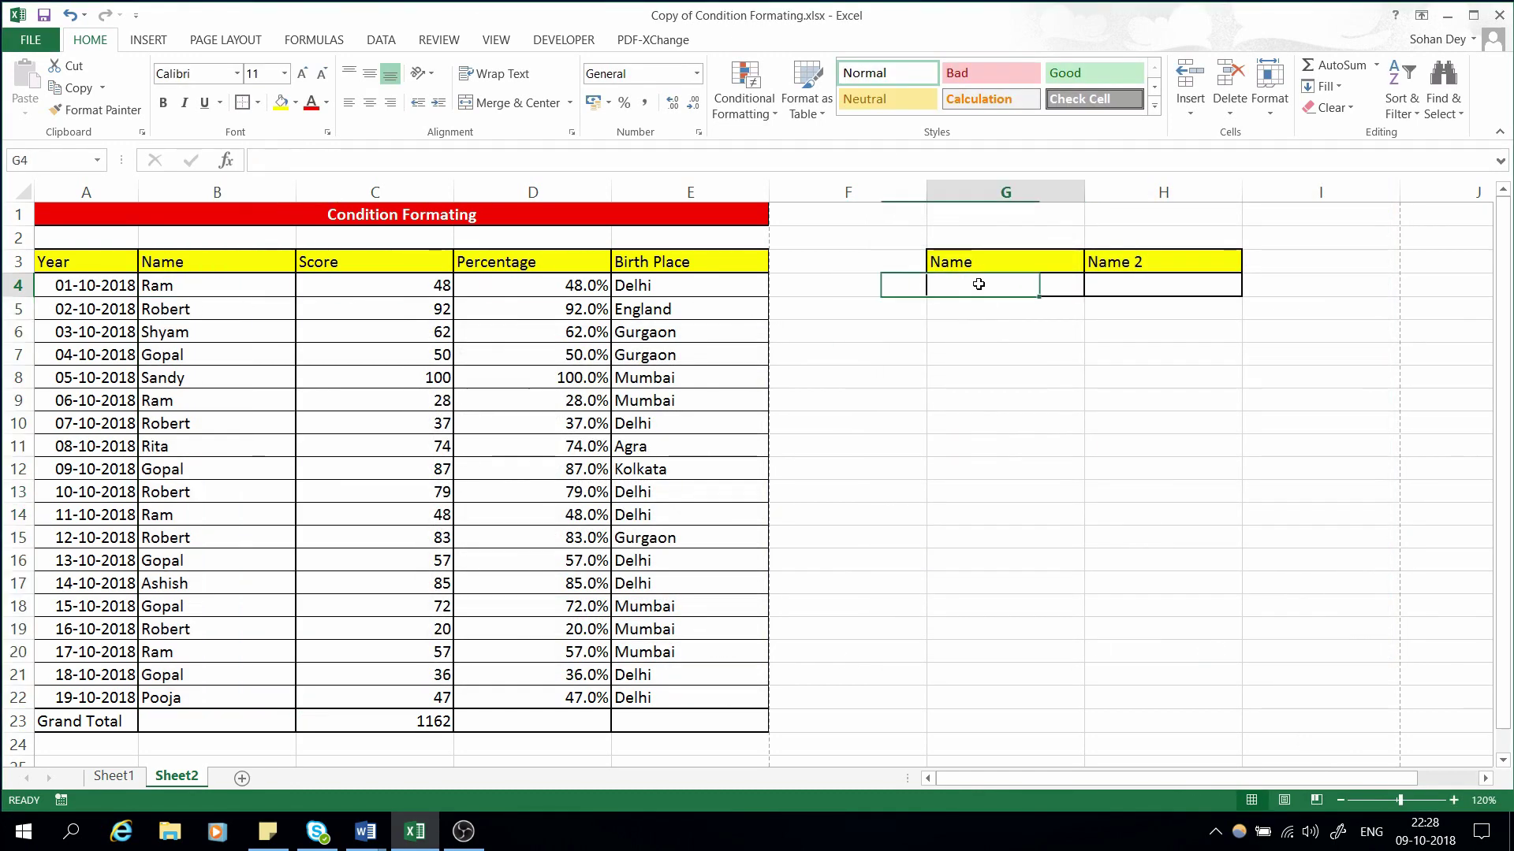
left_click(182, 286)
left_click_drag(184, 326, 189, 712)
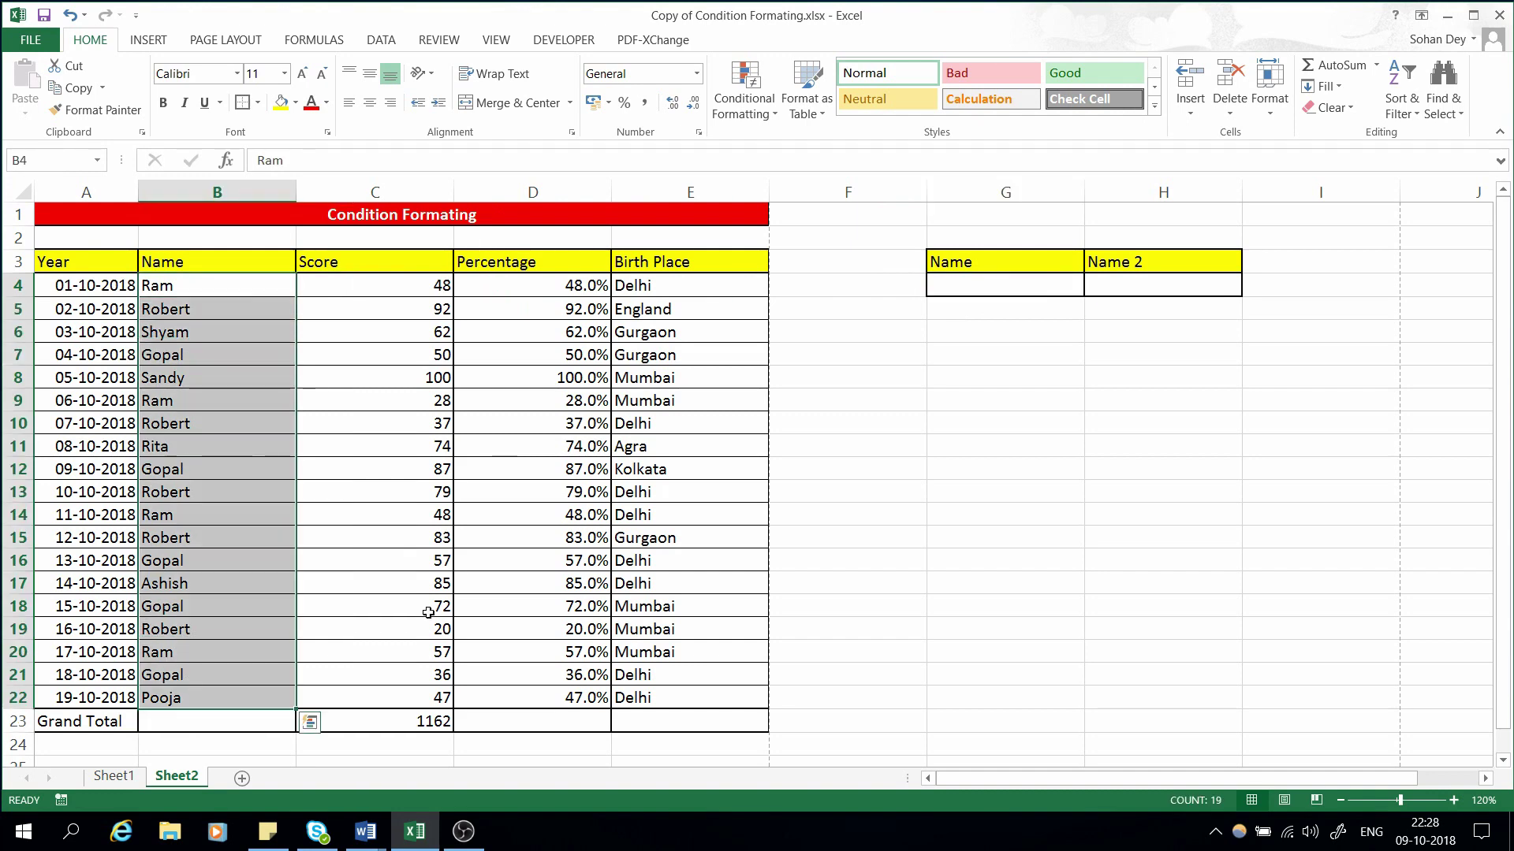
Test the highlighting by entering Ram, then Robert, in G4.
left_click(979, 284)
type("R")
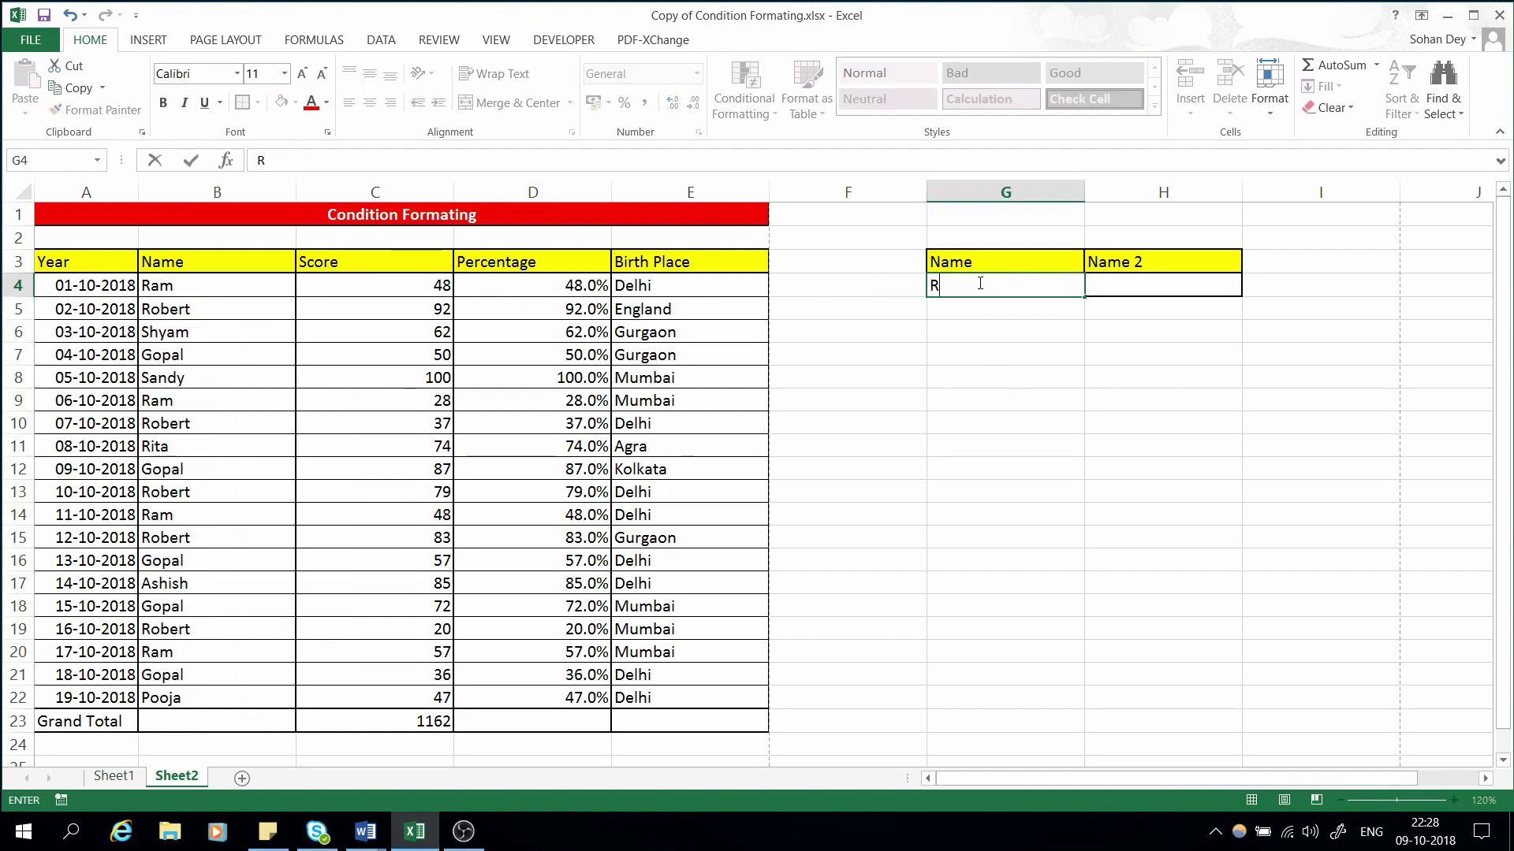
type("am")
key("Return")
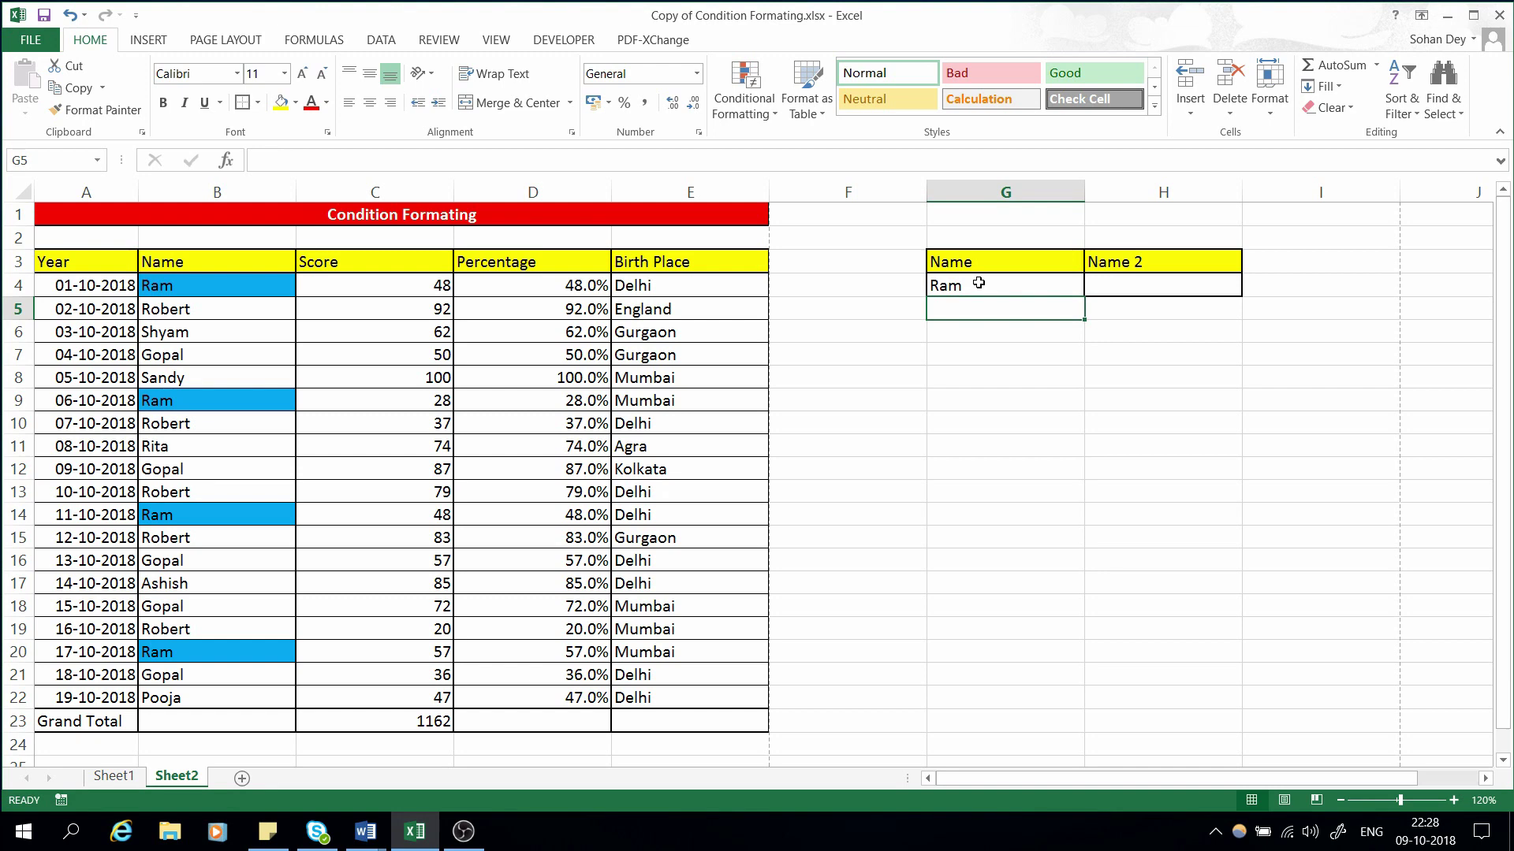
left_click(978, 284)
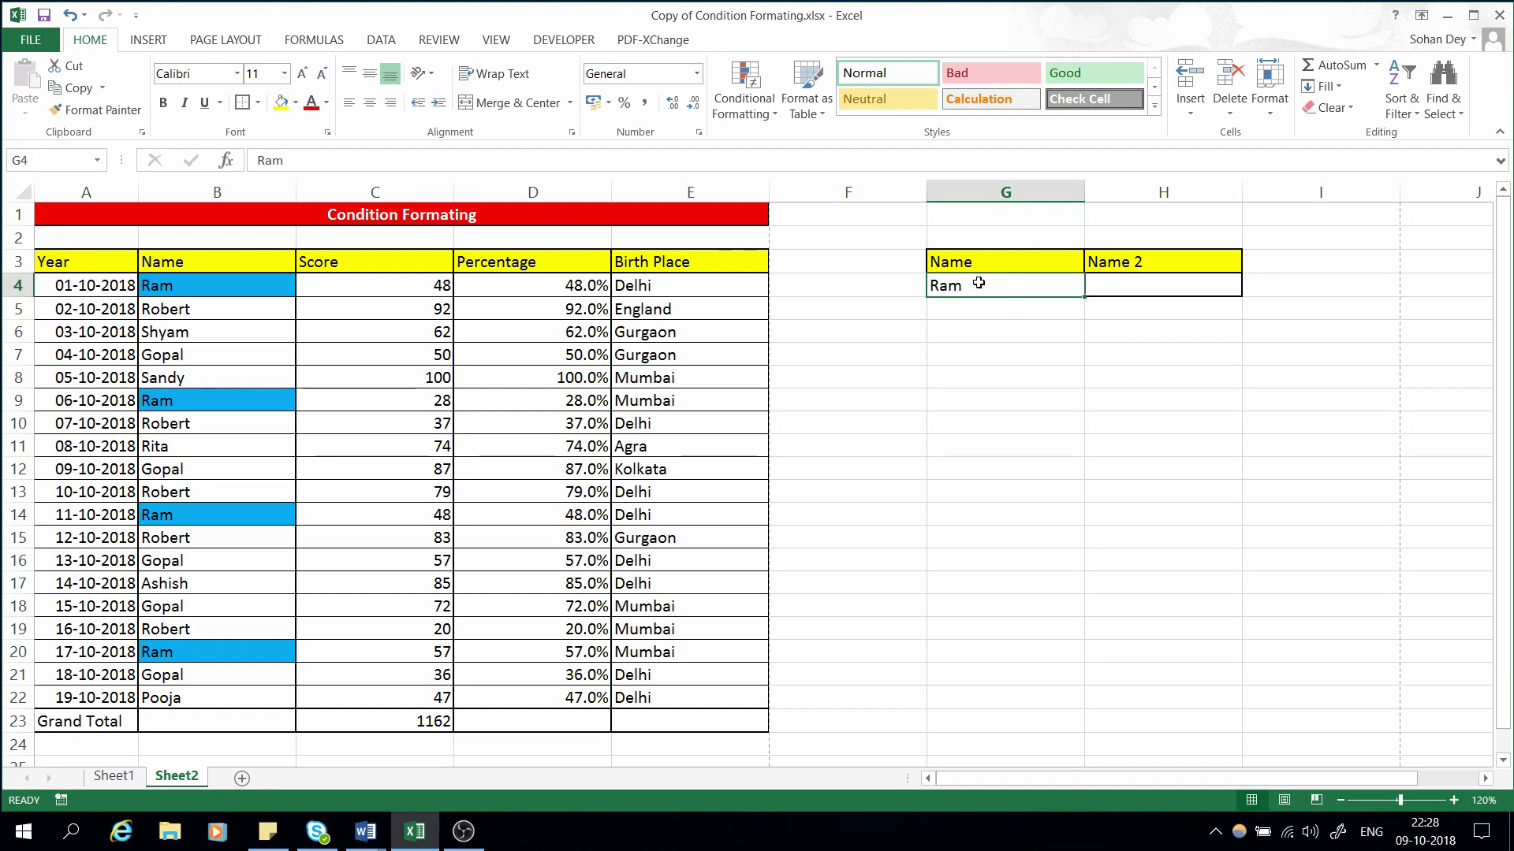
type("Rober")
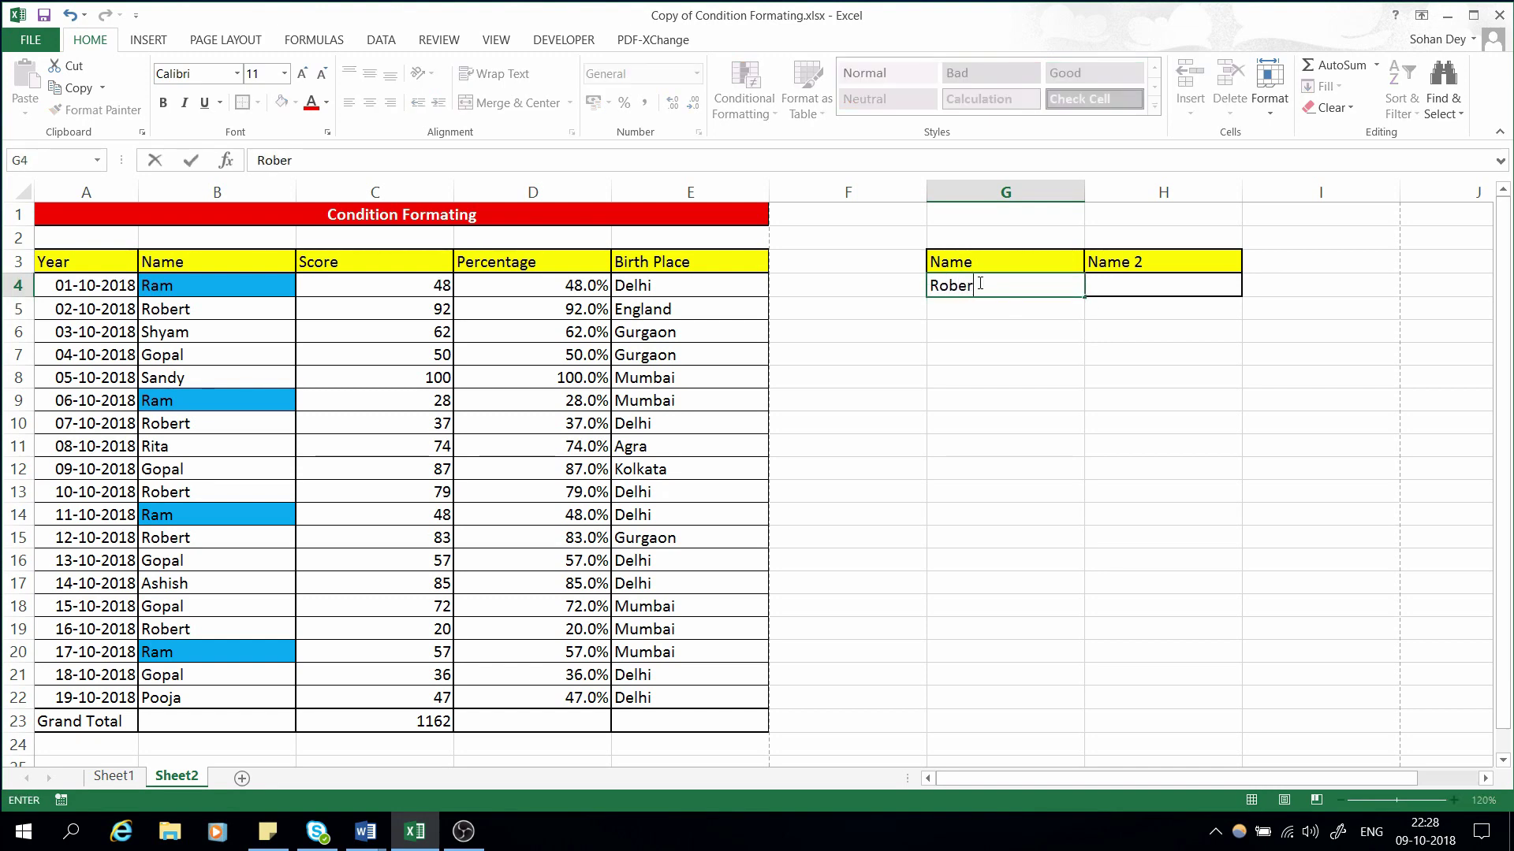
type("t")
key("Return")
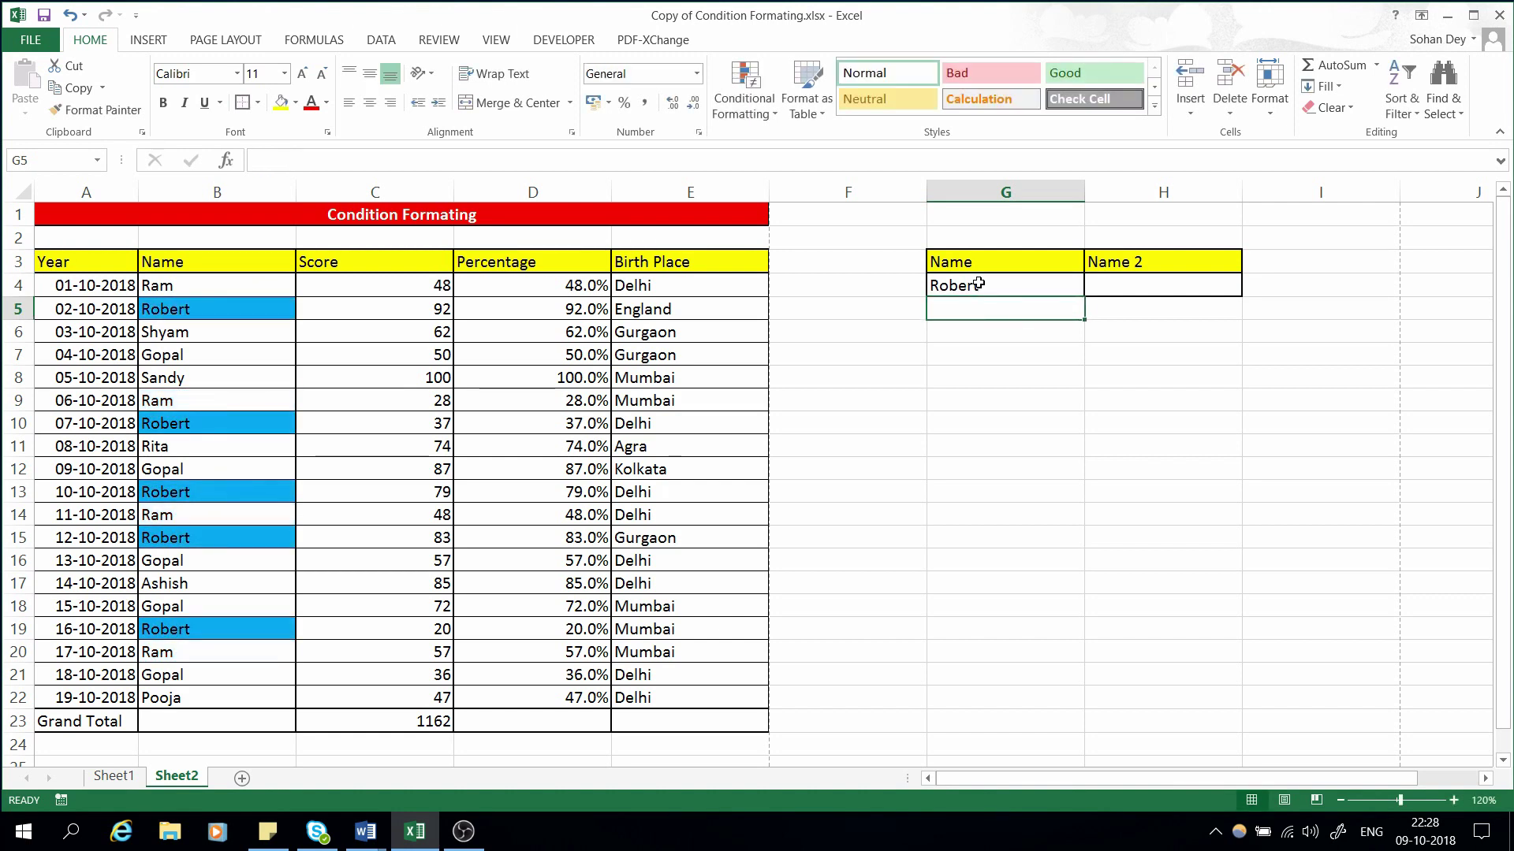
Enter Gopal in G4 so all five Gopal names show blue, then select H4.
left_click(978, 283)
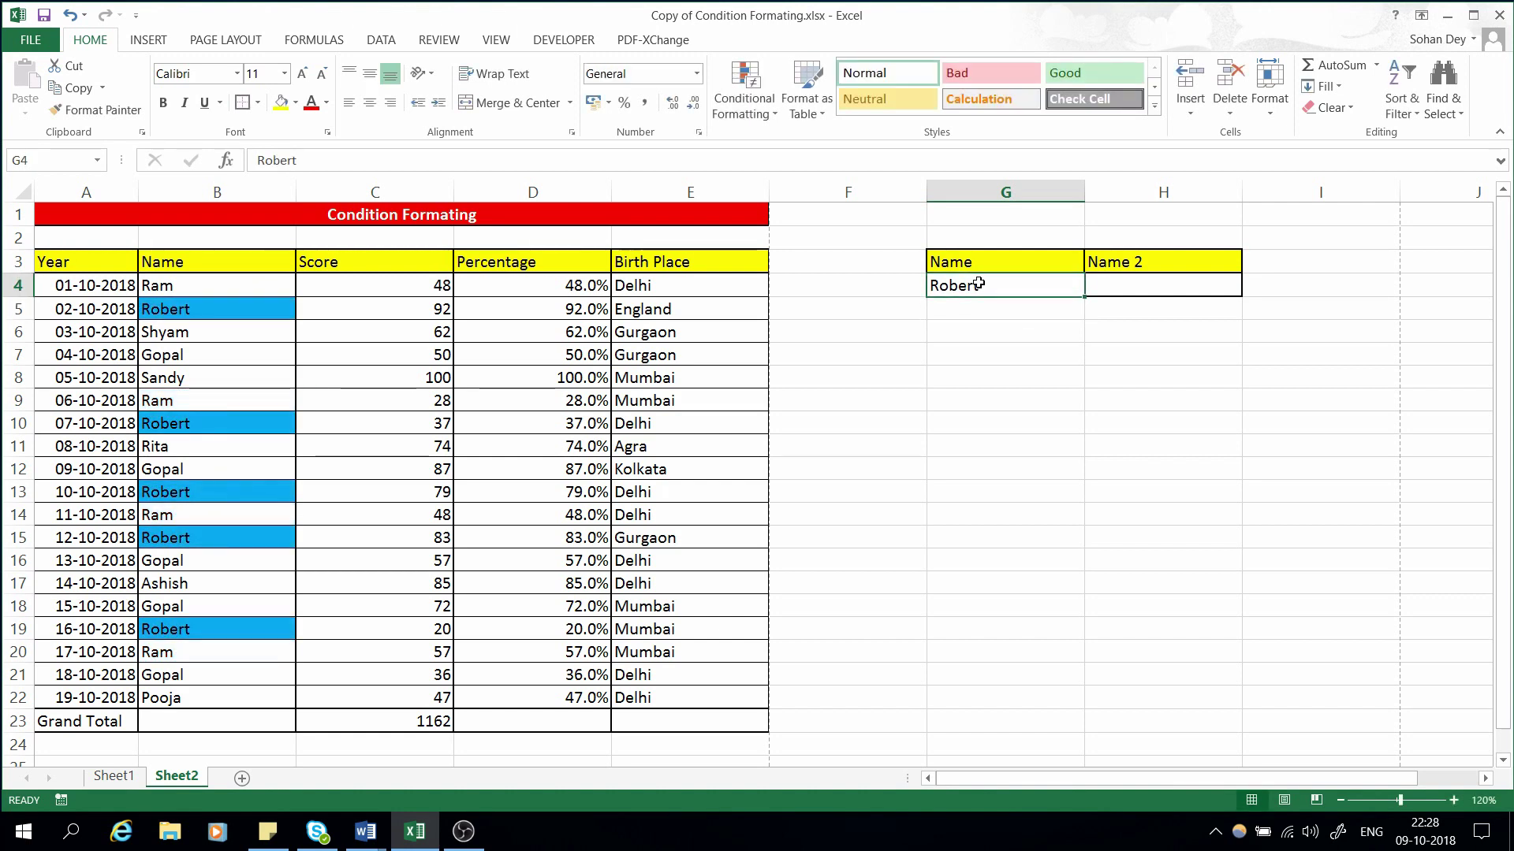
type("Gopal")
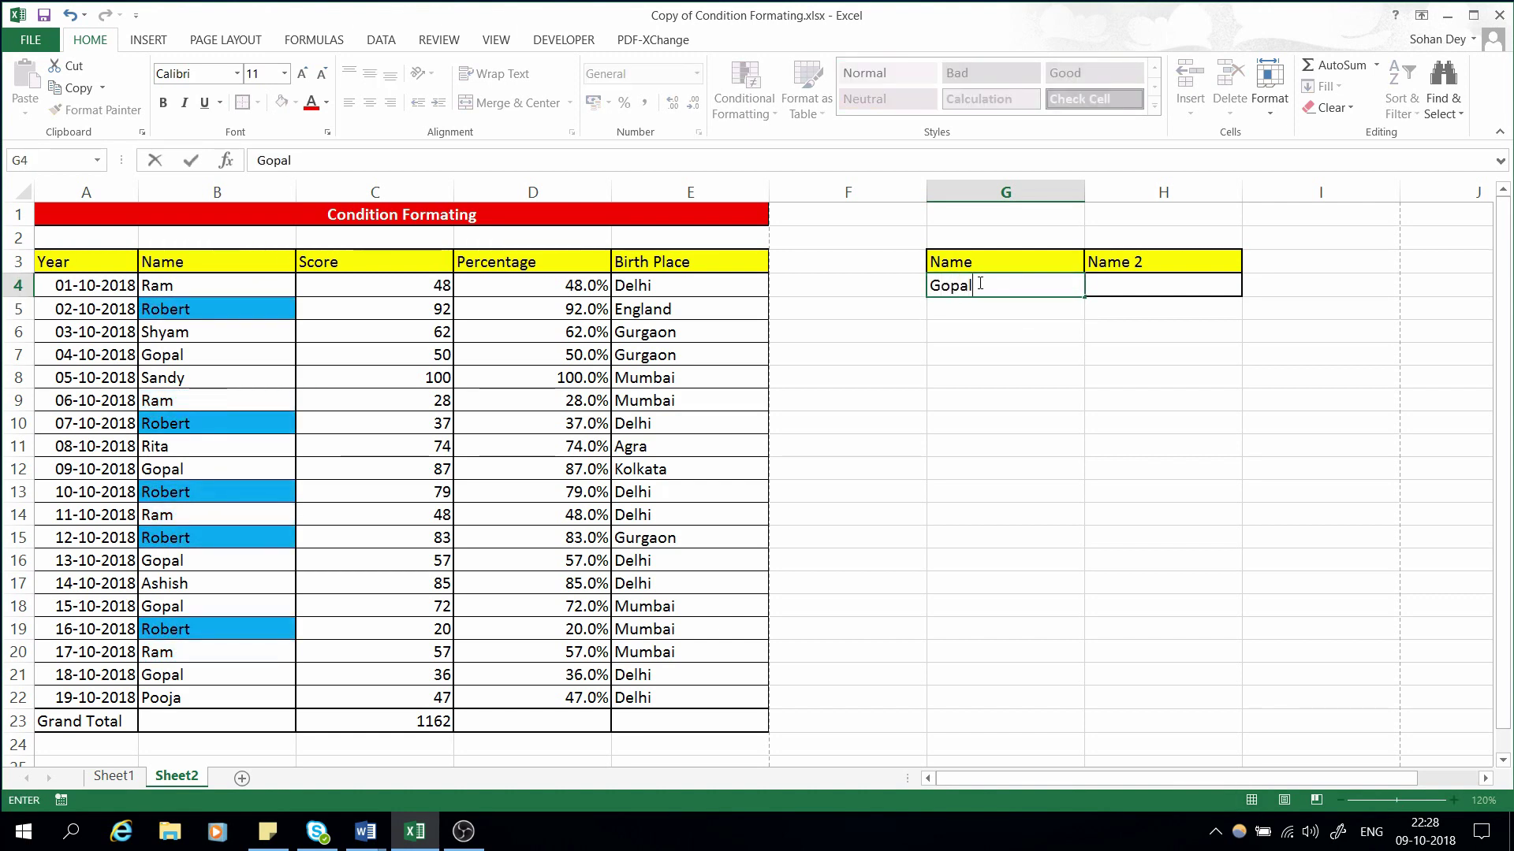
key("Return")
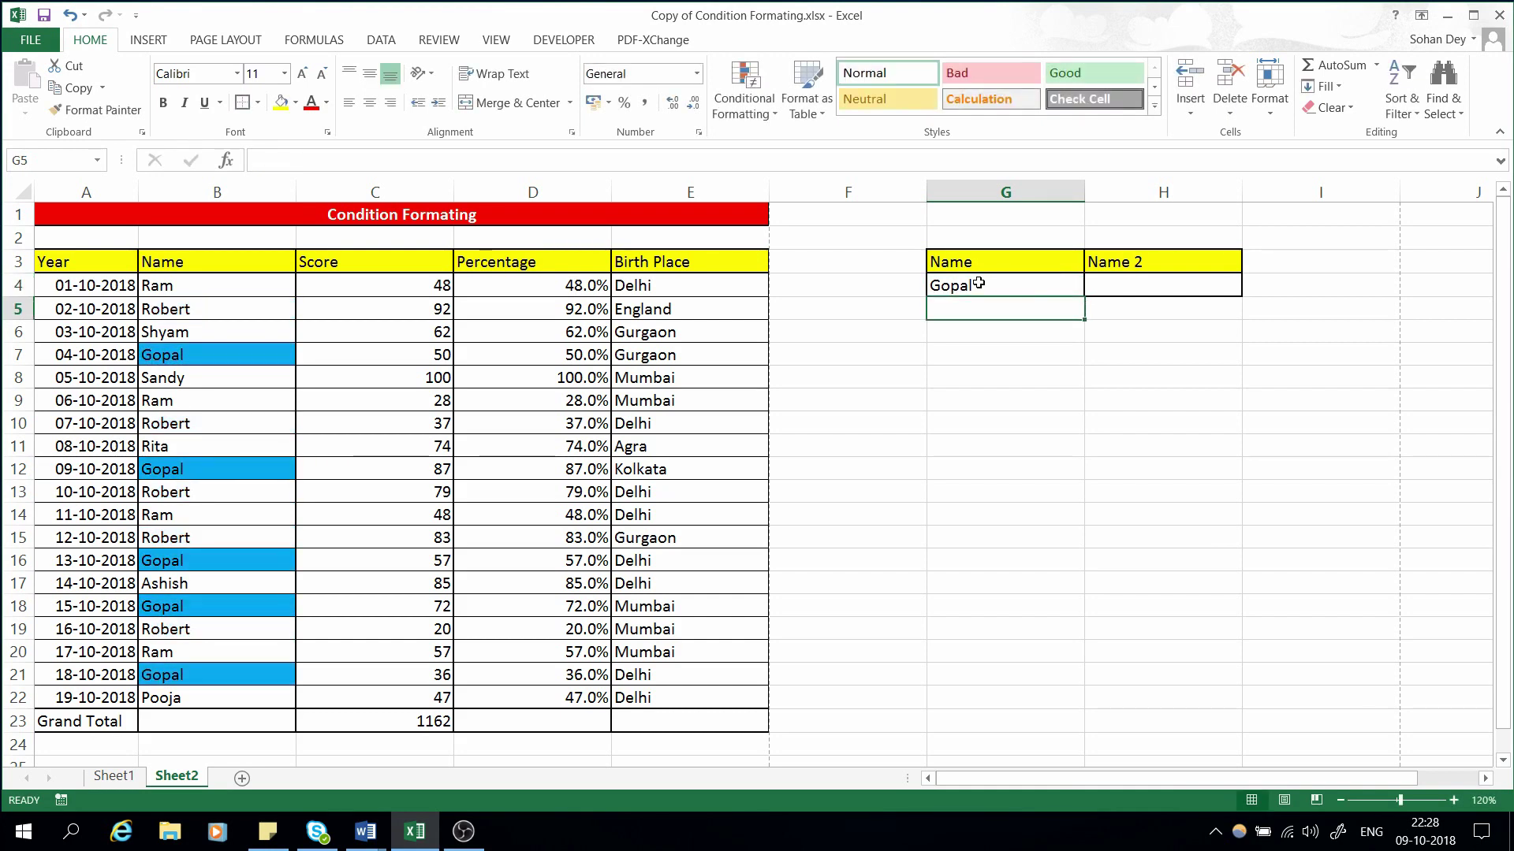
left_click(979, 284)
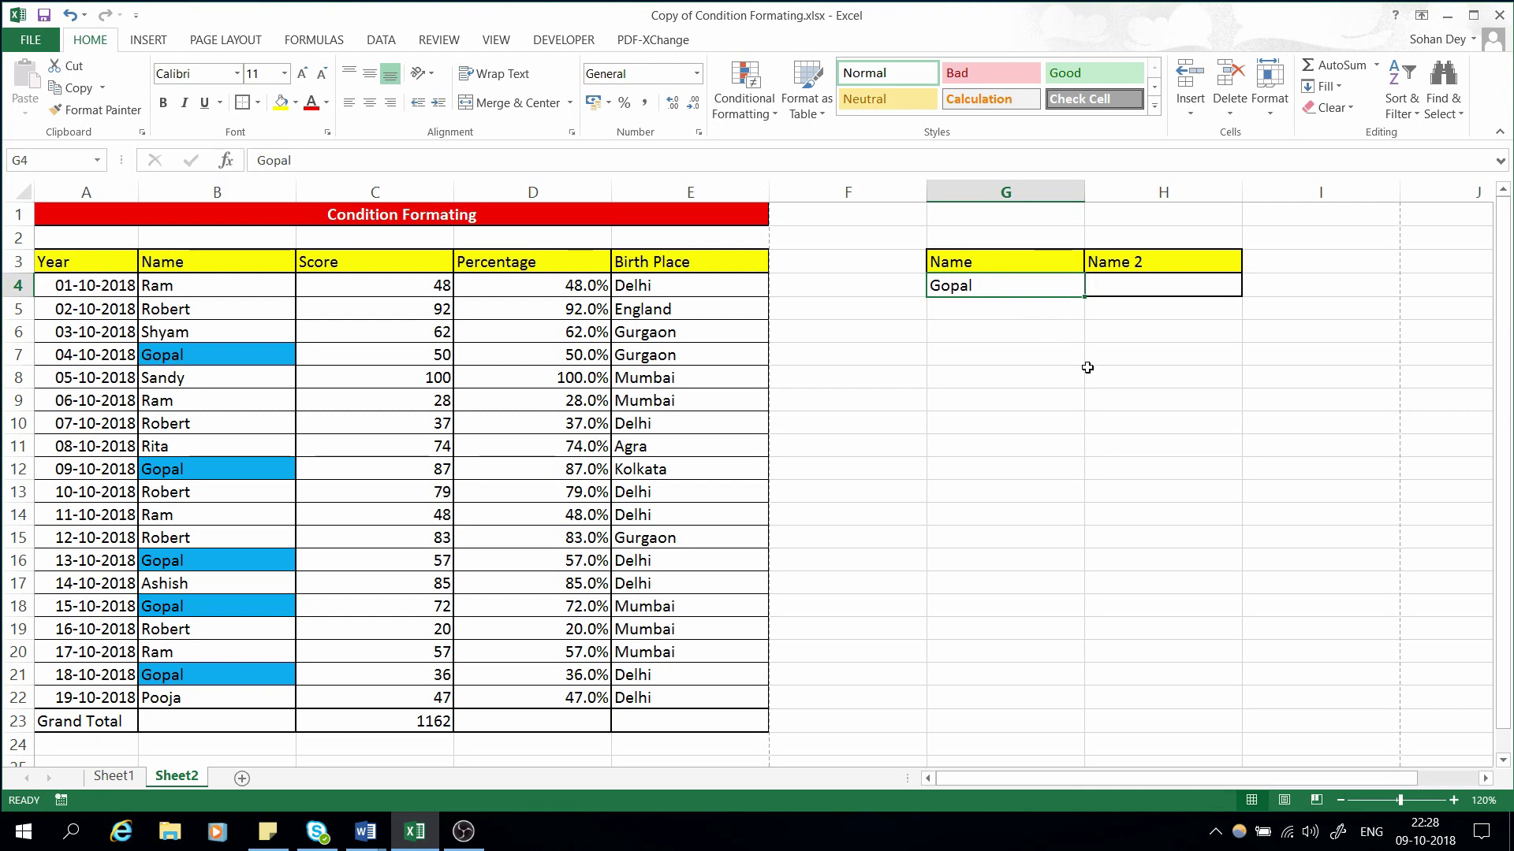
left_click(1109, 289)
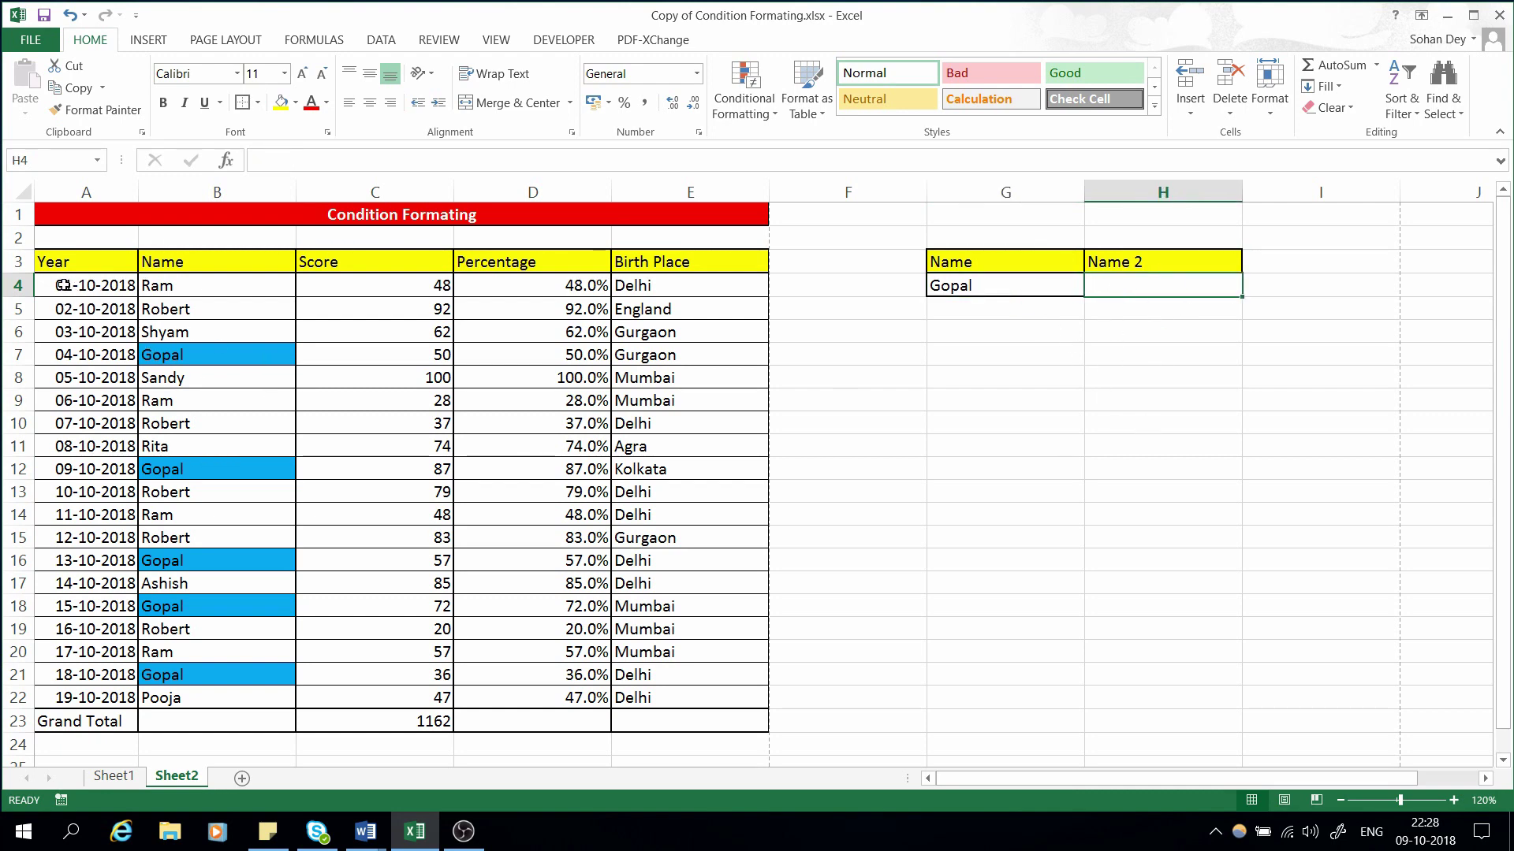
Select the data rows A4:E22 and start a second new conditional formatting rule.
left_click_drag(87, 287, 666, 296)
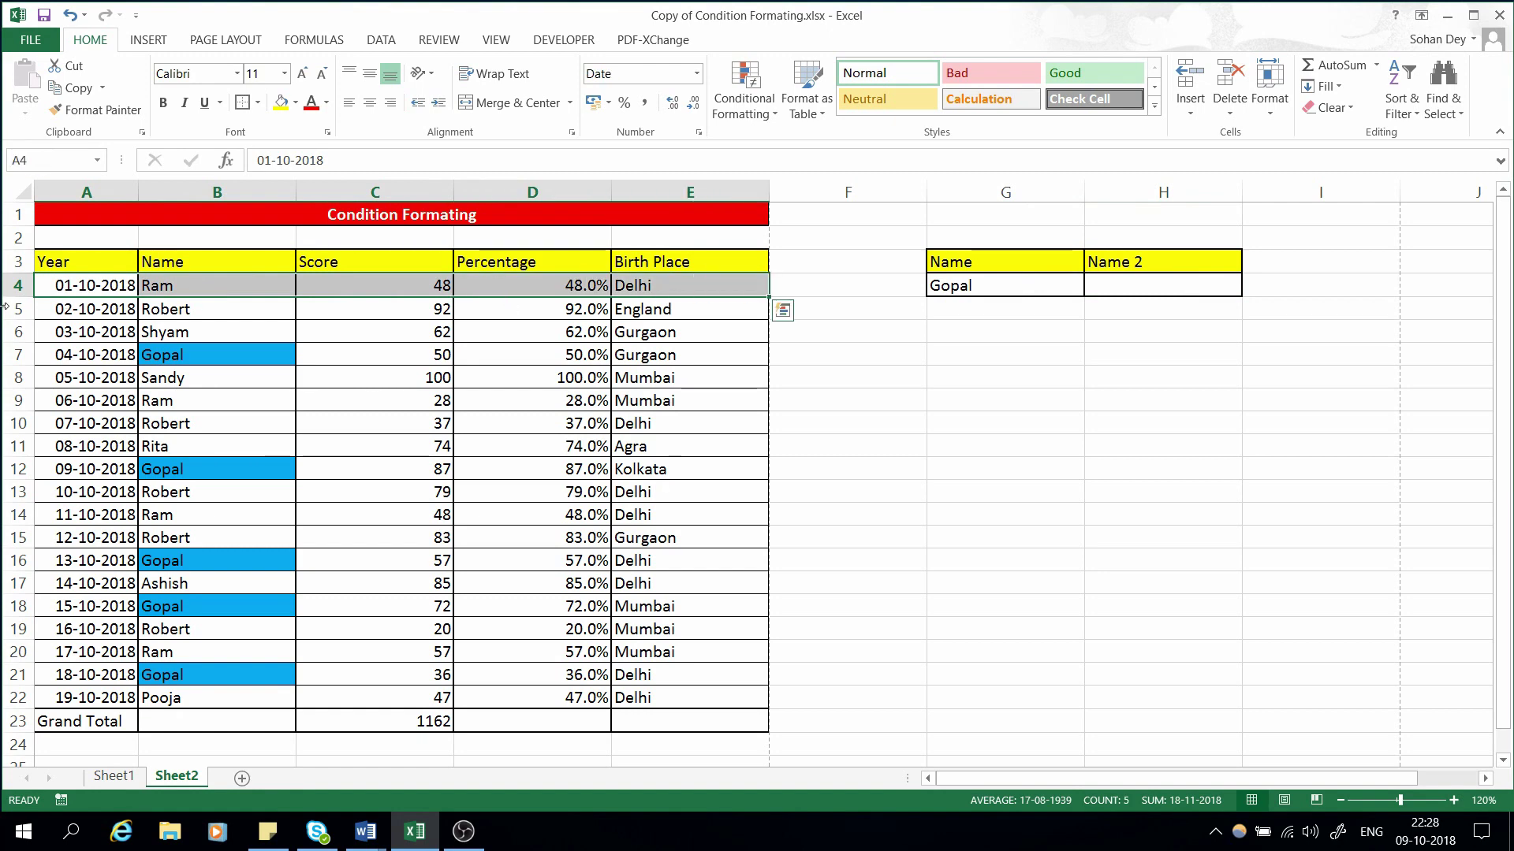
left_click_drag(709, 690, 87, 287)
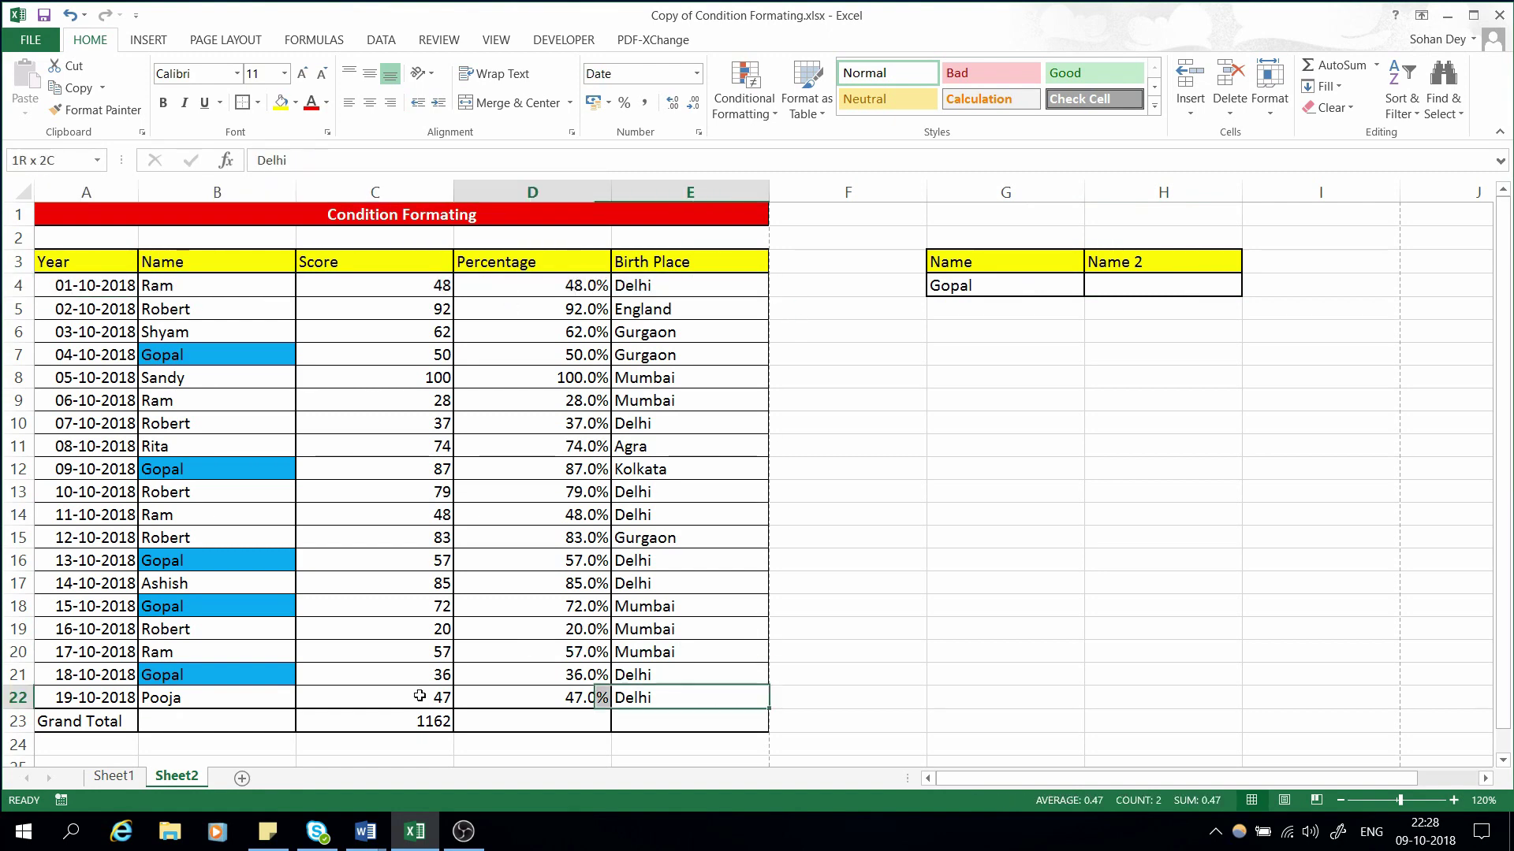
left_click(692, 400)
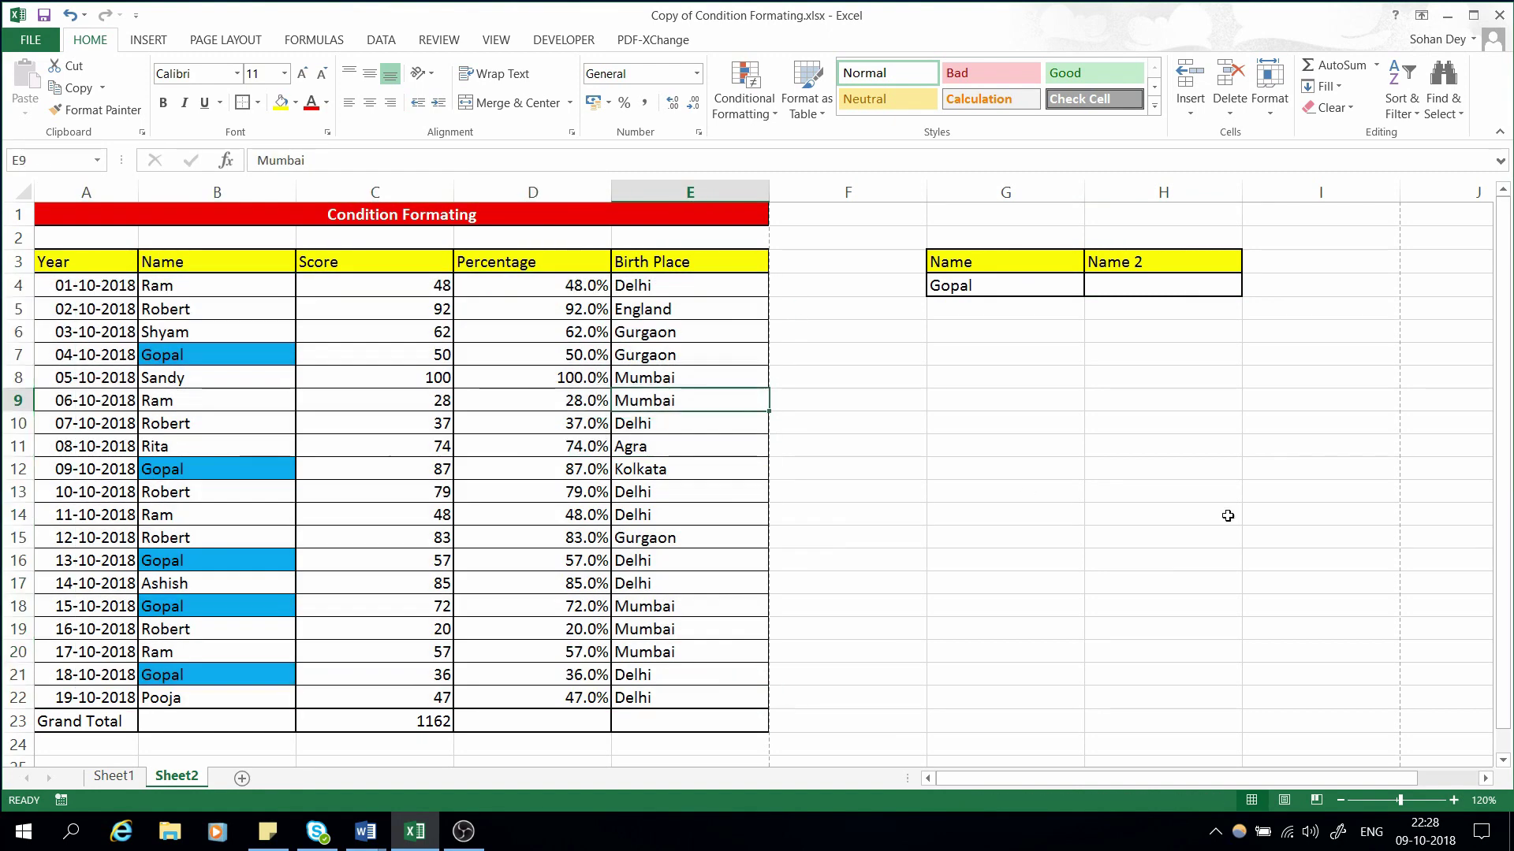
left_click(1112, 285)
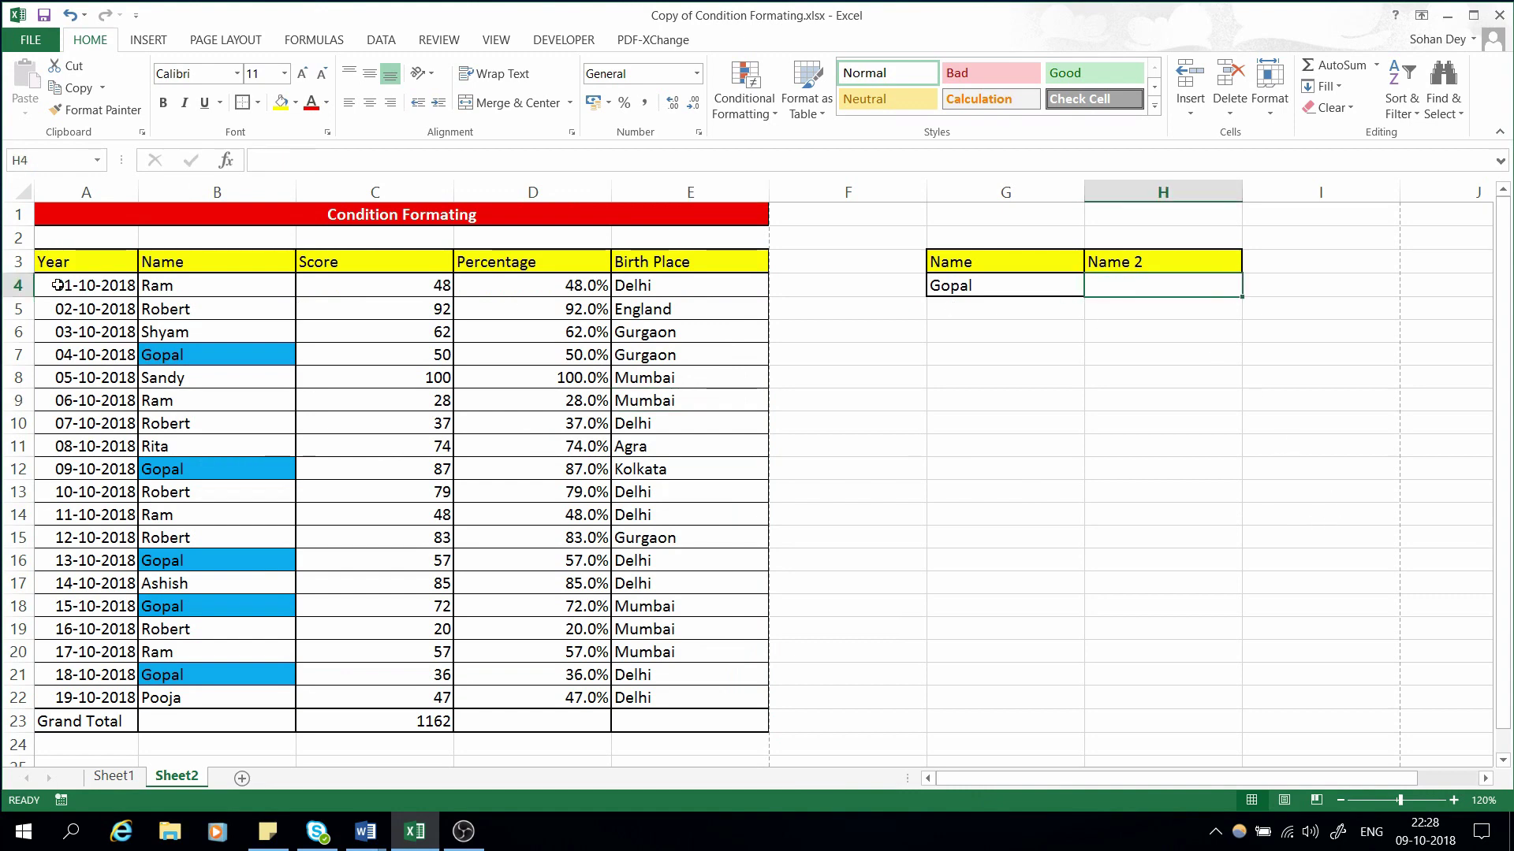
left_click_drag(87, 286, 725, 693)
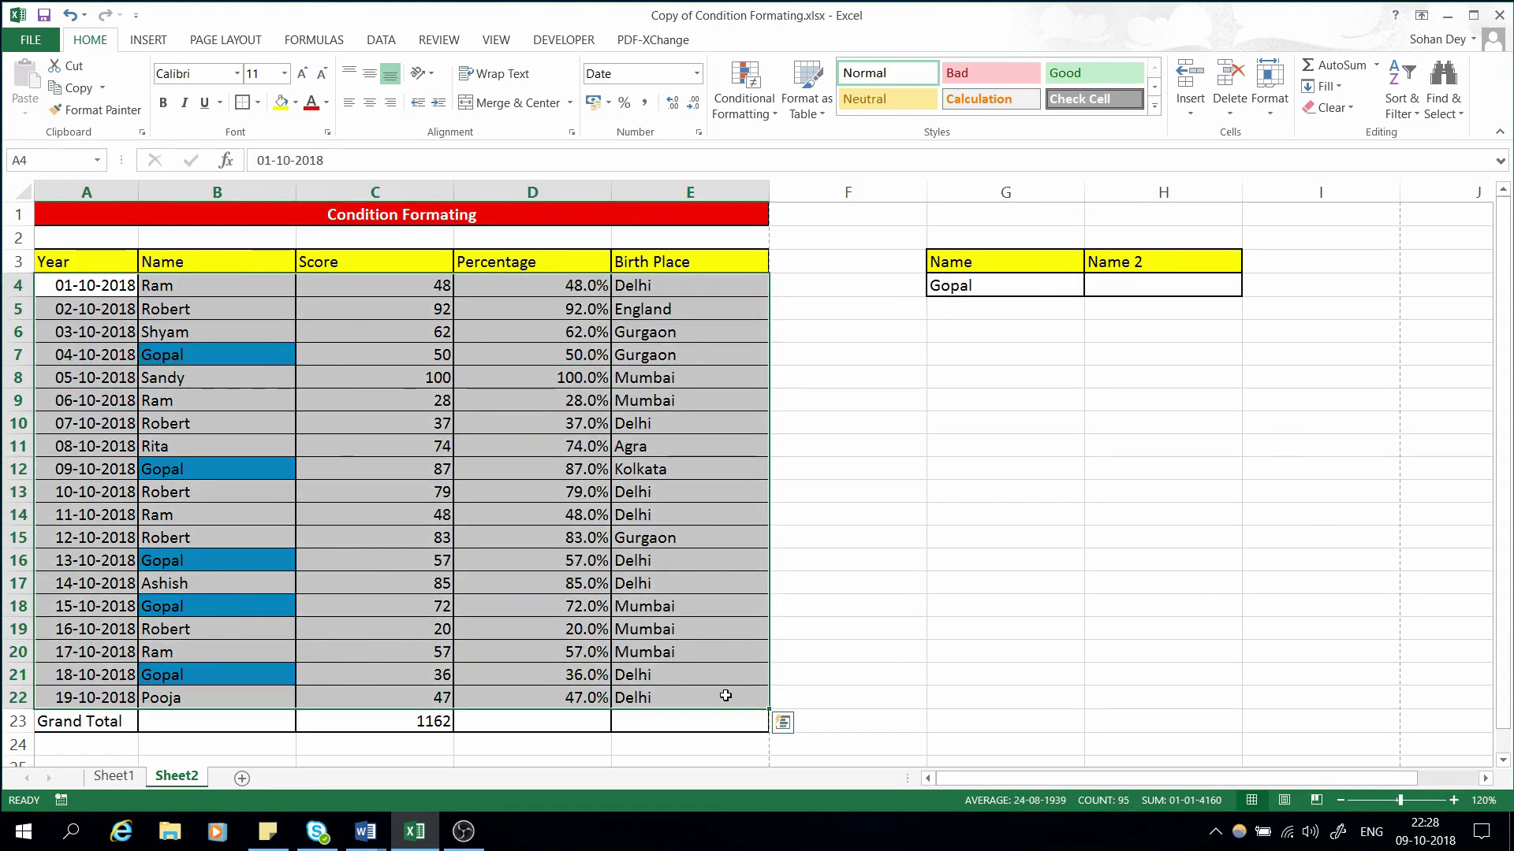
left_click(744, 104)
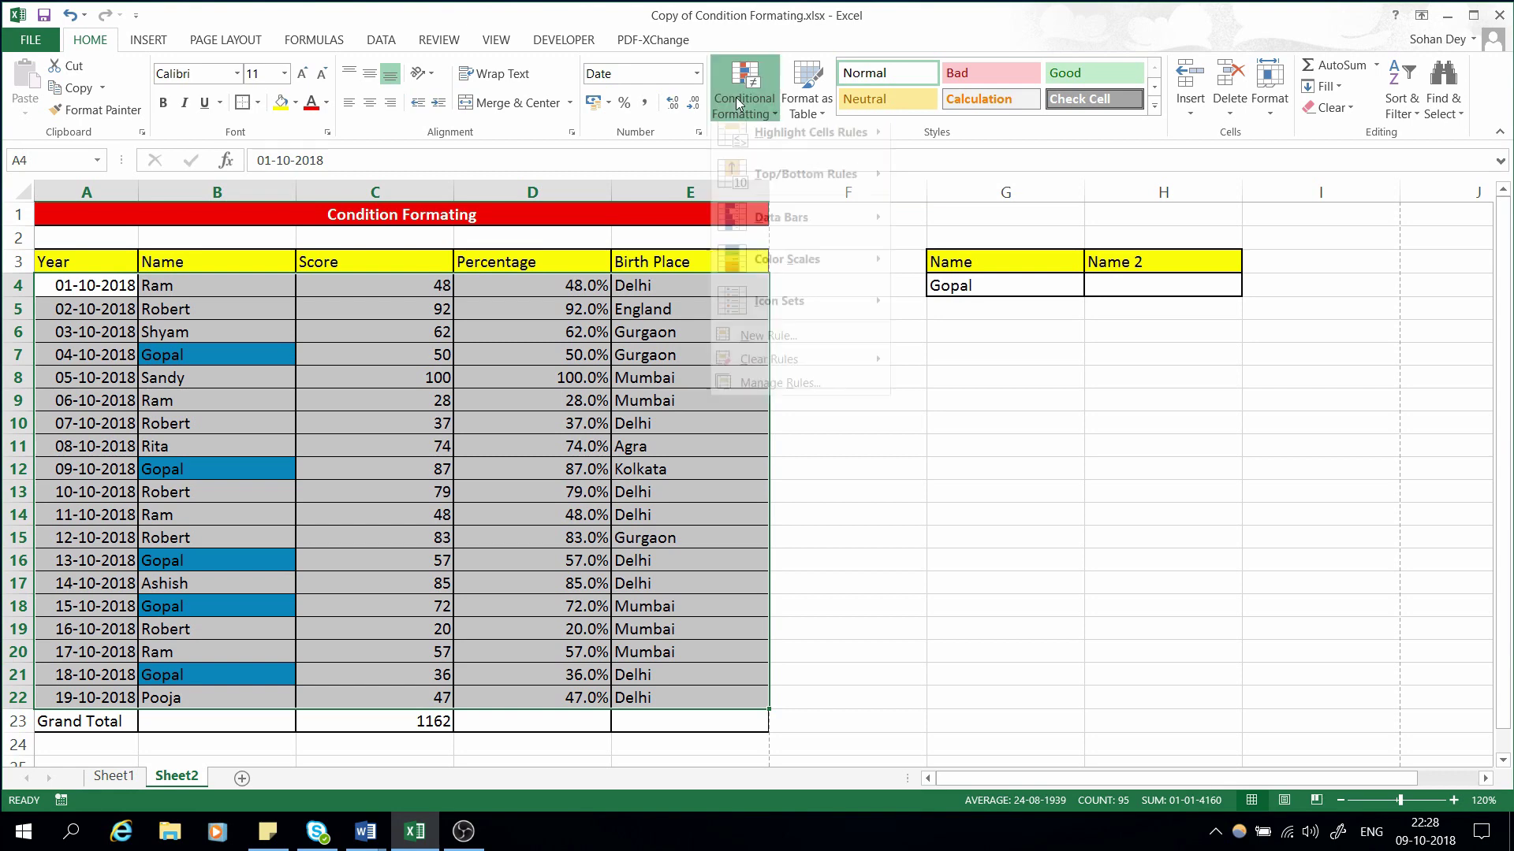
left_click(800, 348)
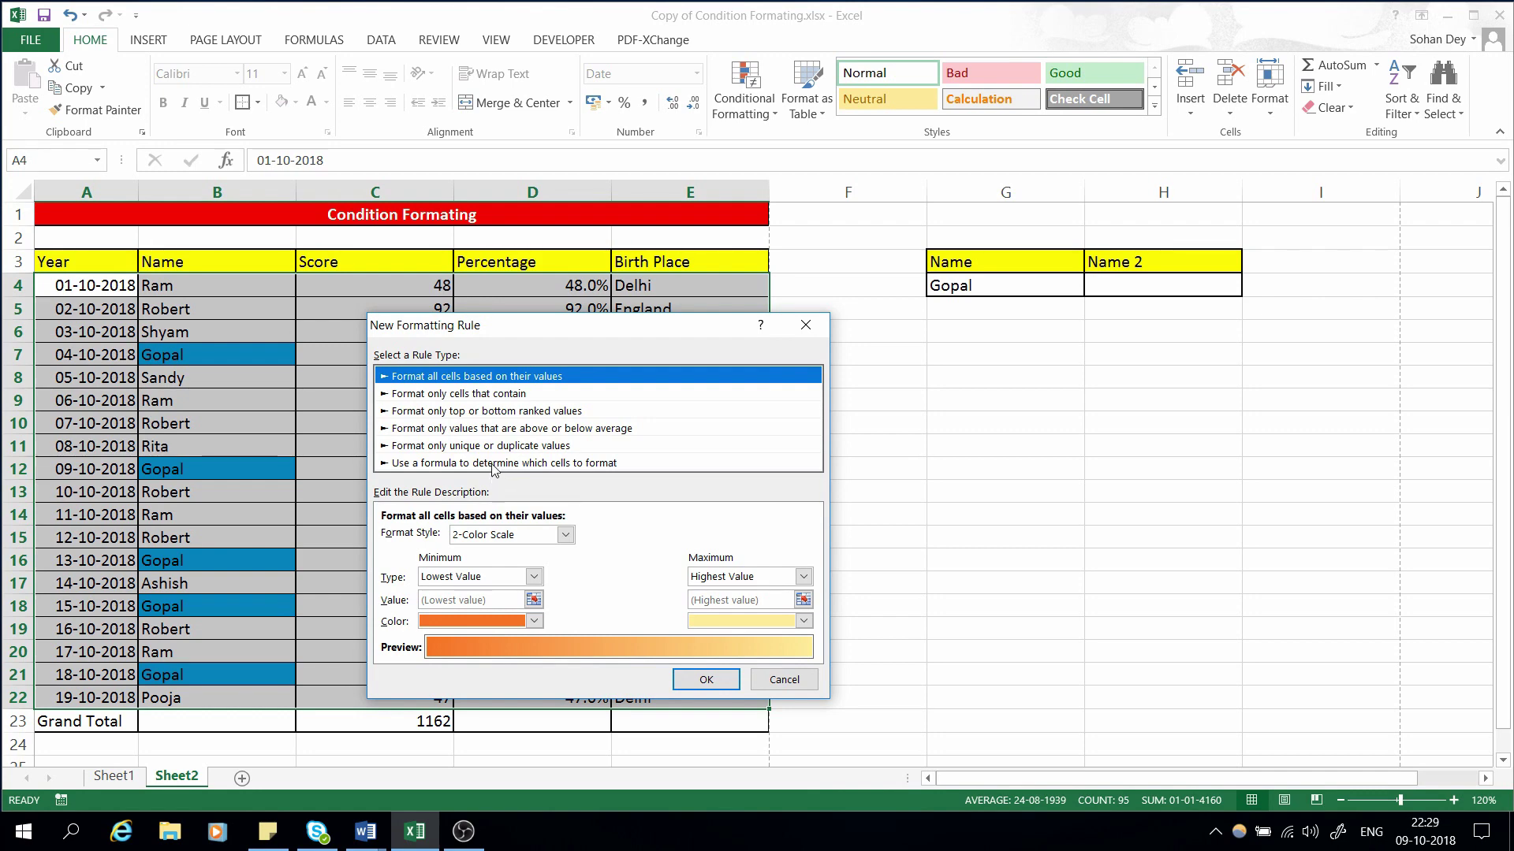
Make the rule formula-based and enter =$B4=$H$4, comparing each row's name with H4.
left_click(494, 463)
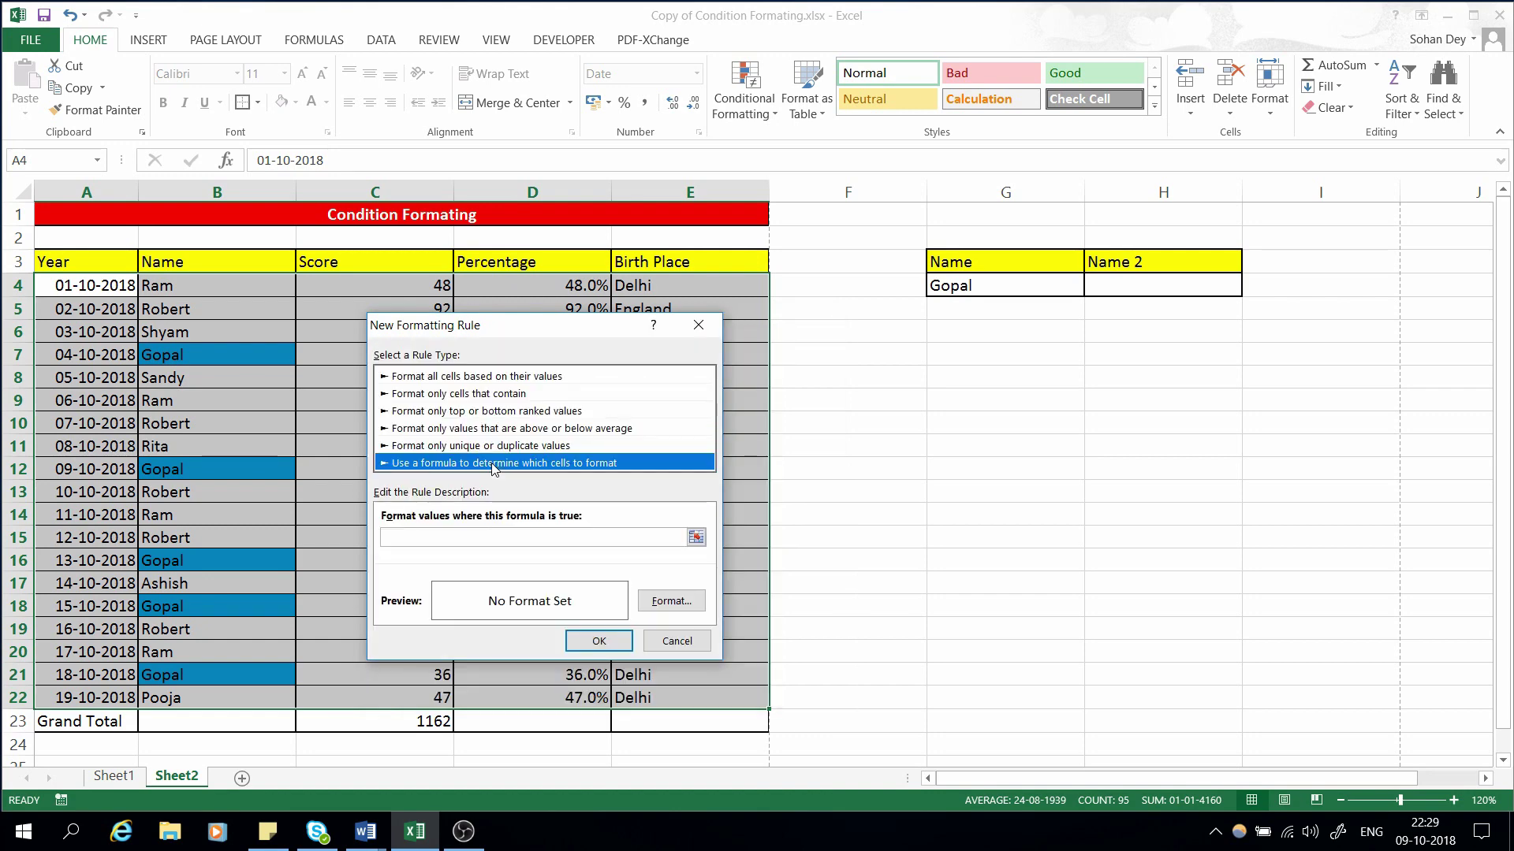
left_click(513, 539)
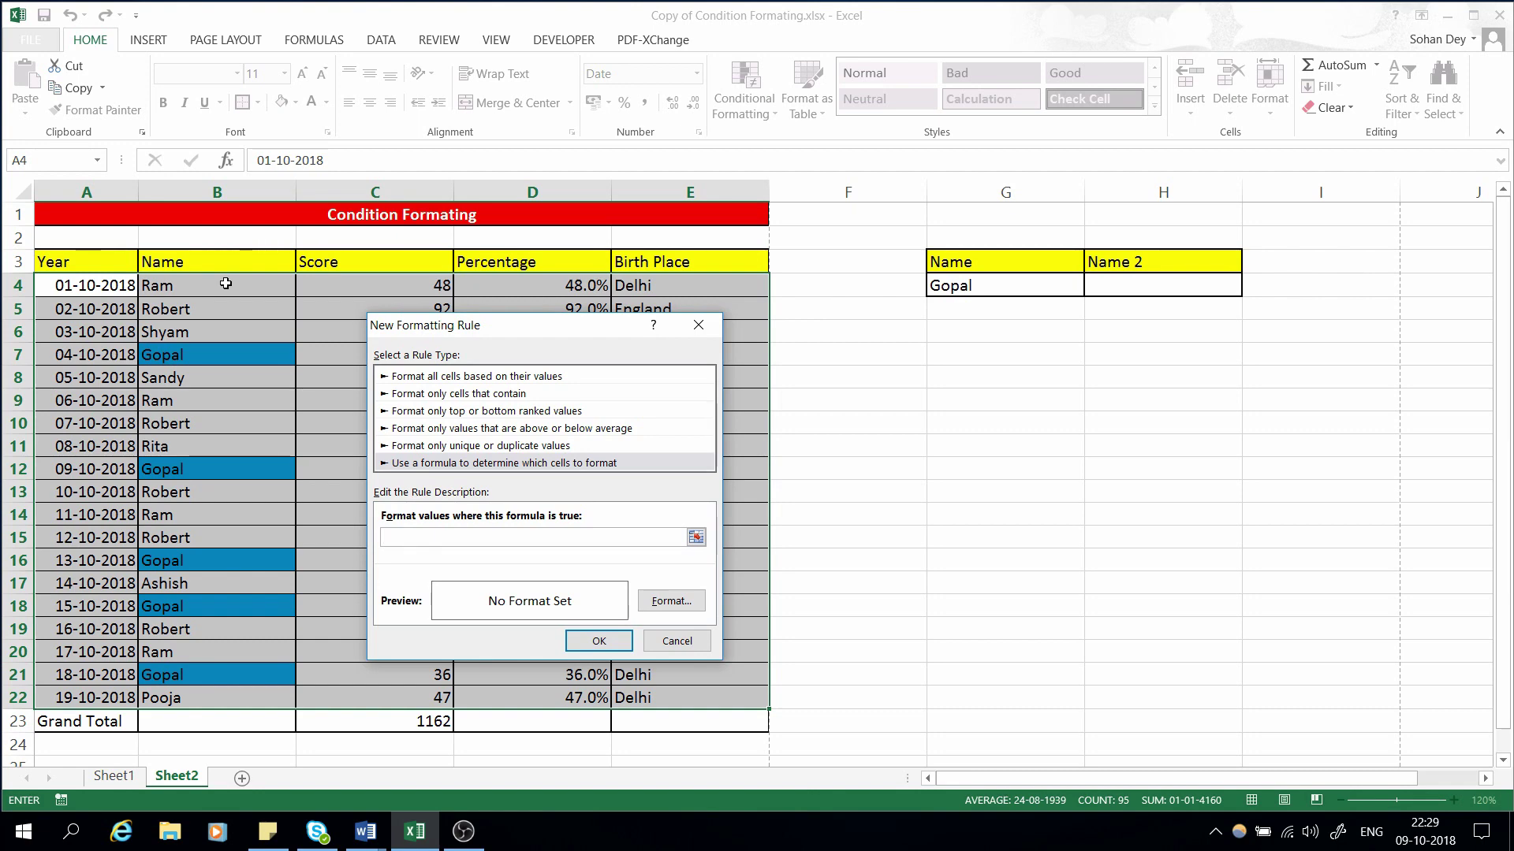
left_click(226, 283)
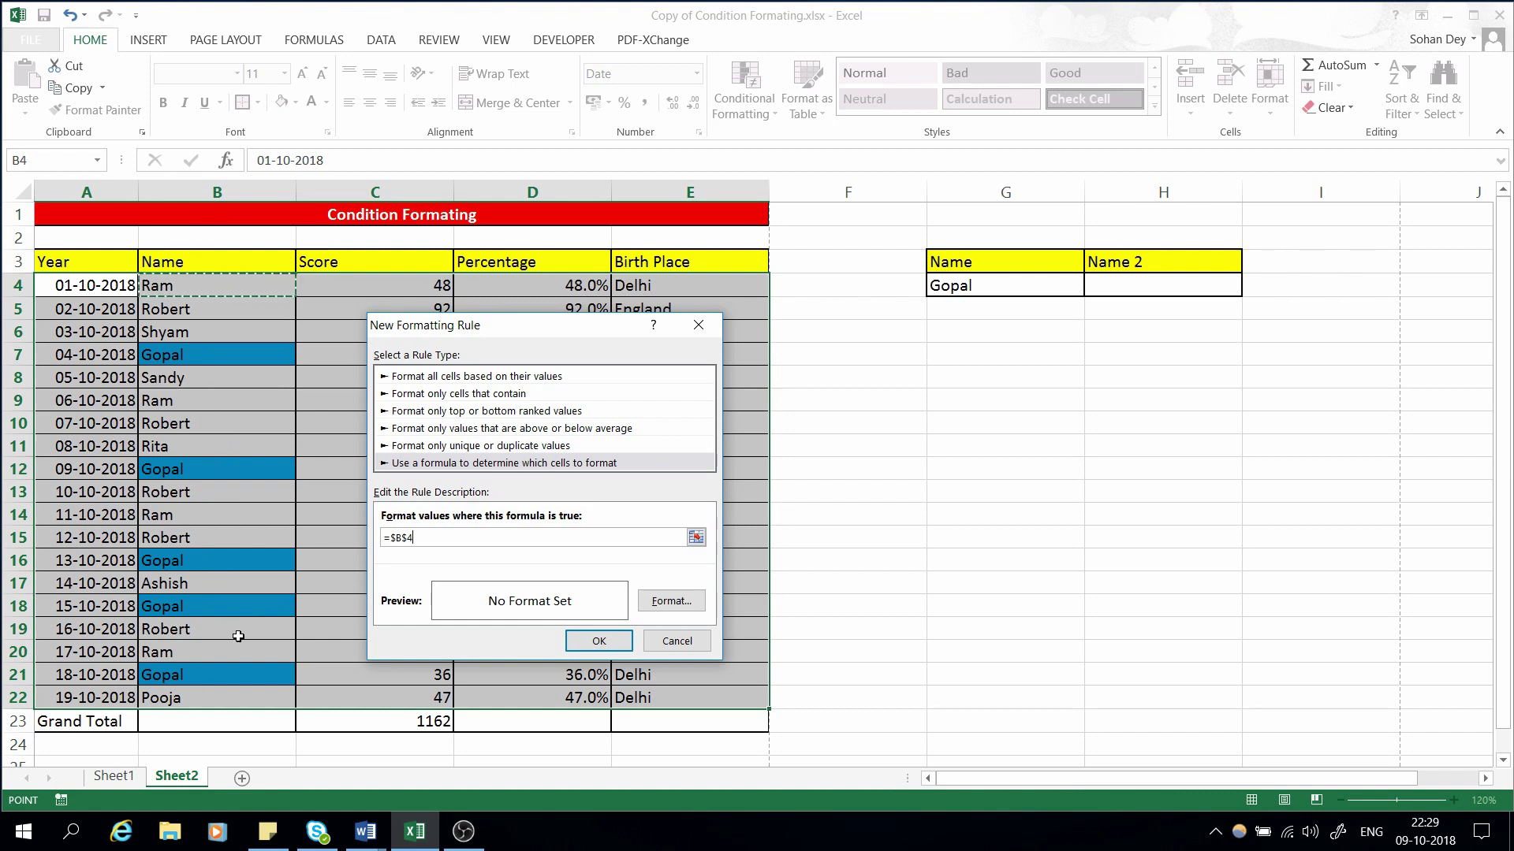
left_click(409, 543)
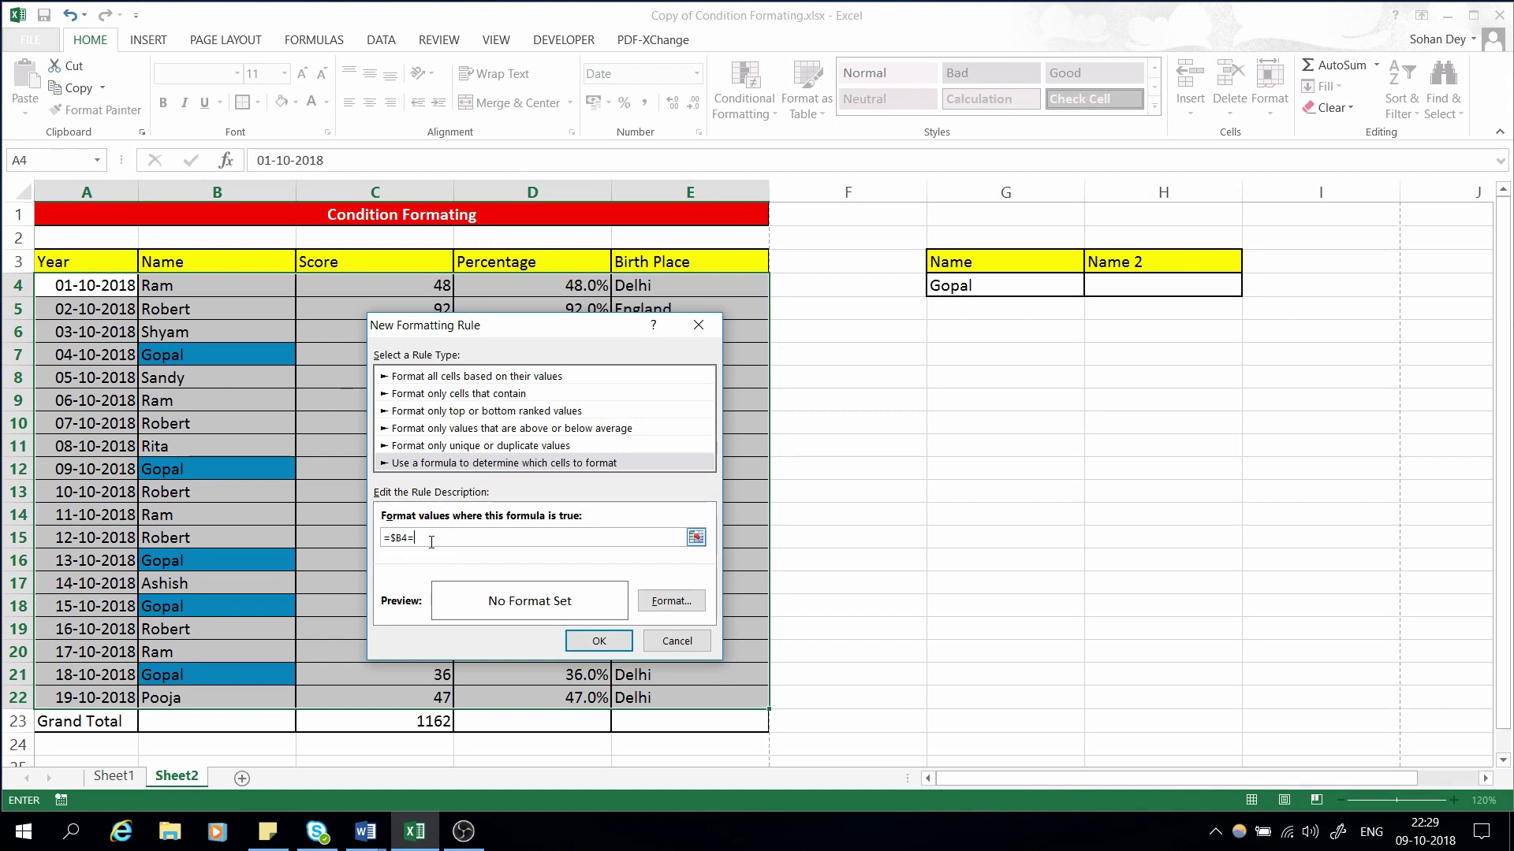
left_click(1128, 286)
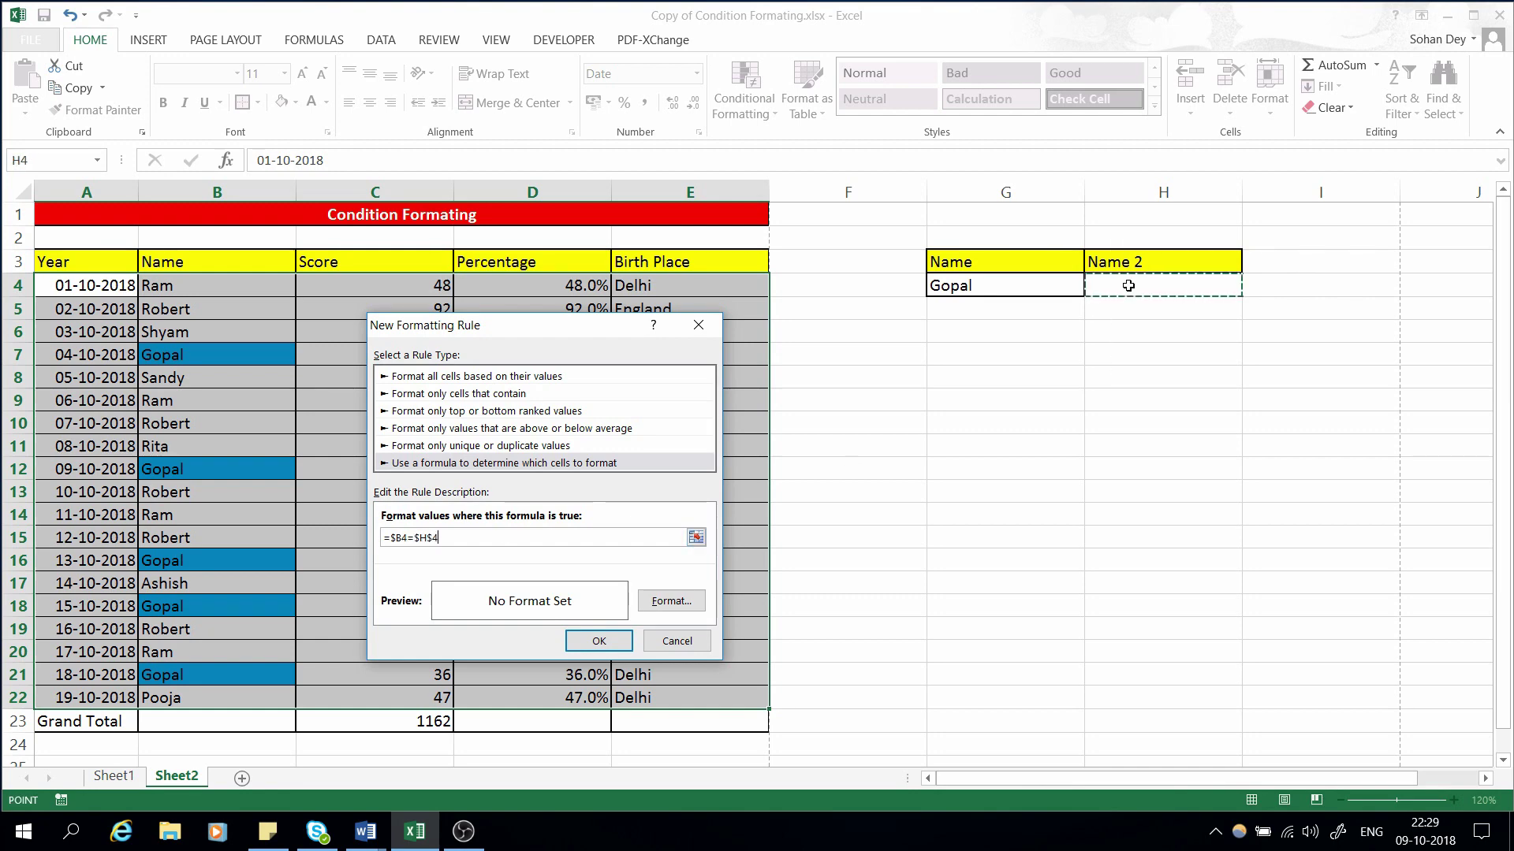
left_click(694, 537)
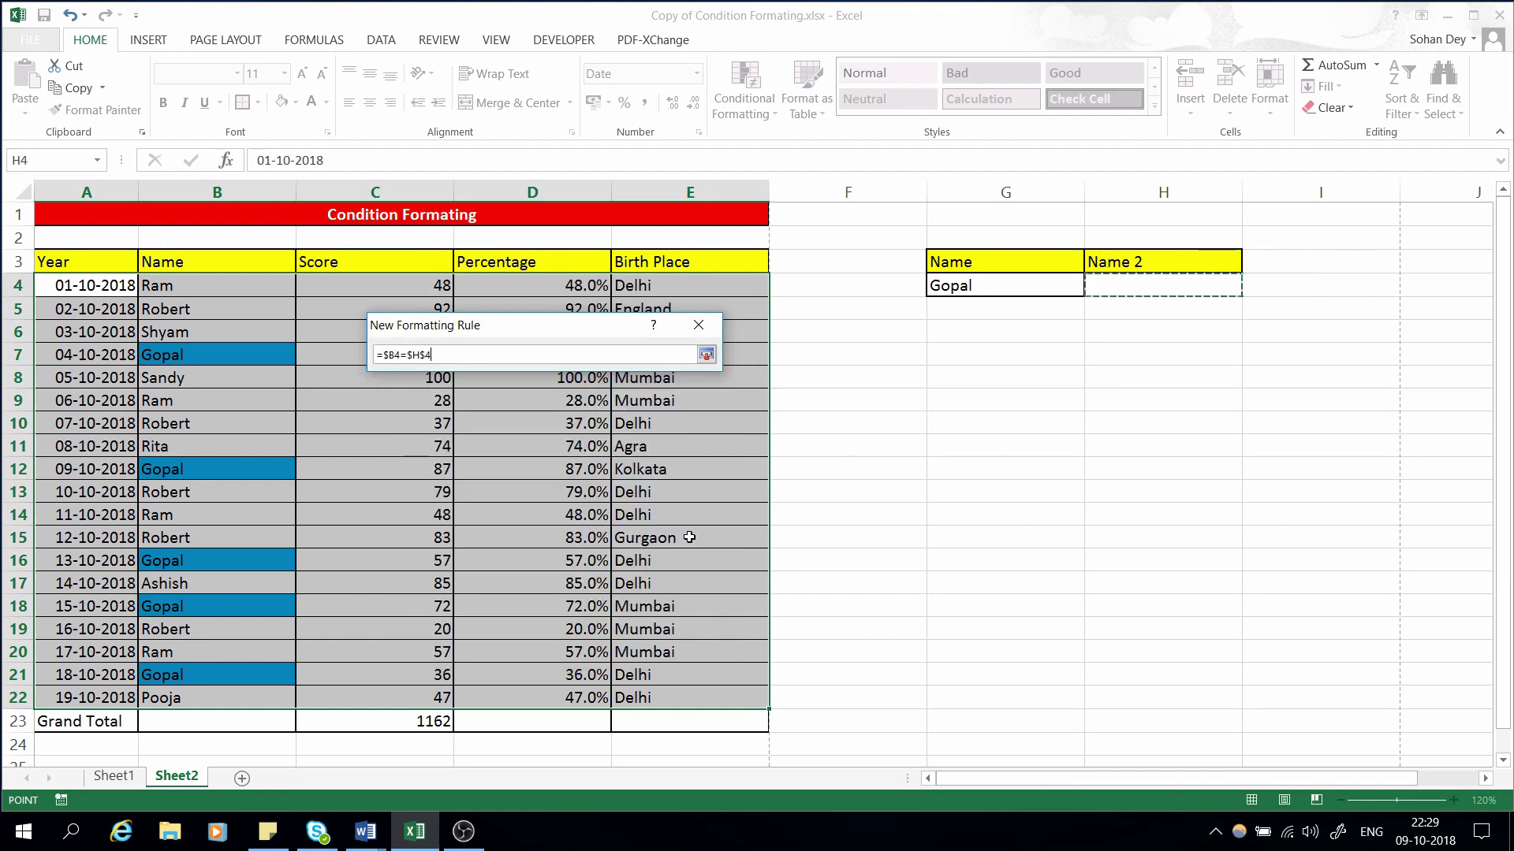
left_click(706, 355)
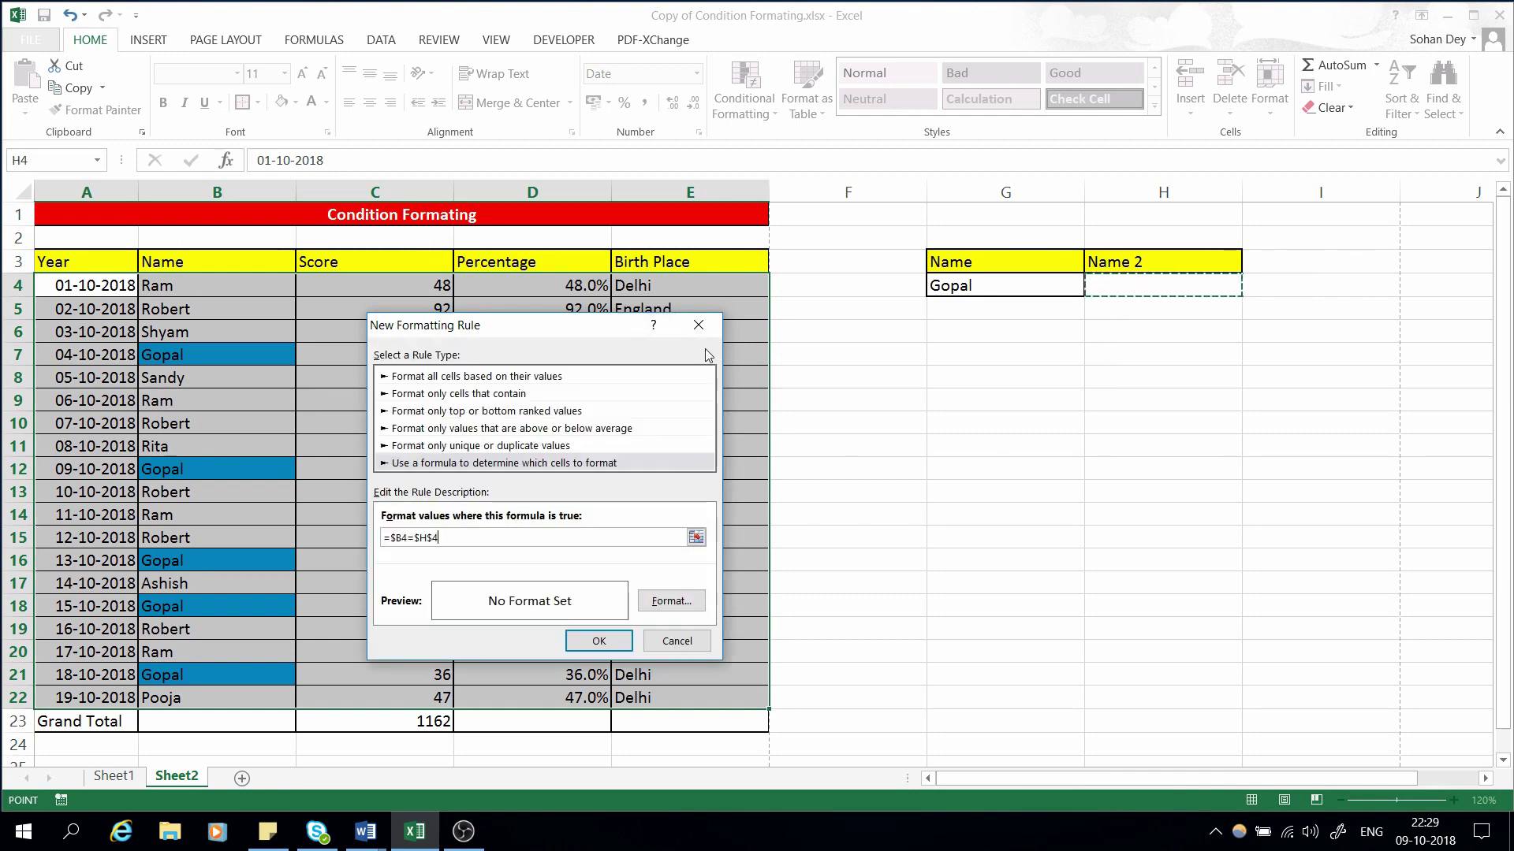
Set a light green fill for the row rule, accept it, and deselect the table.
left_click(671, 601)
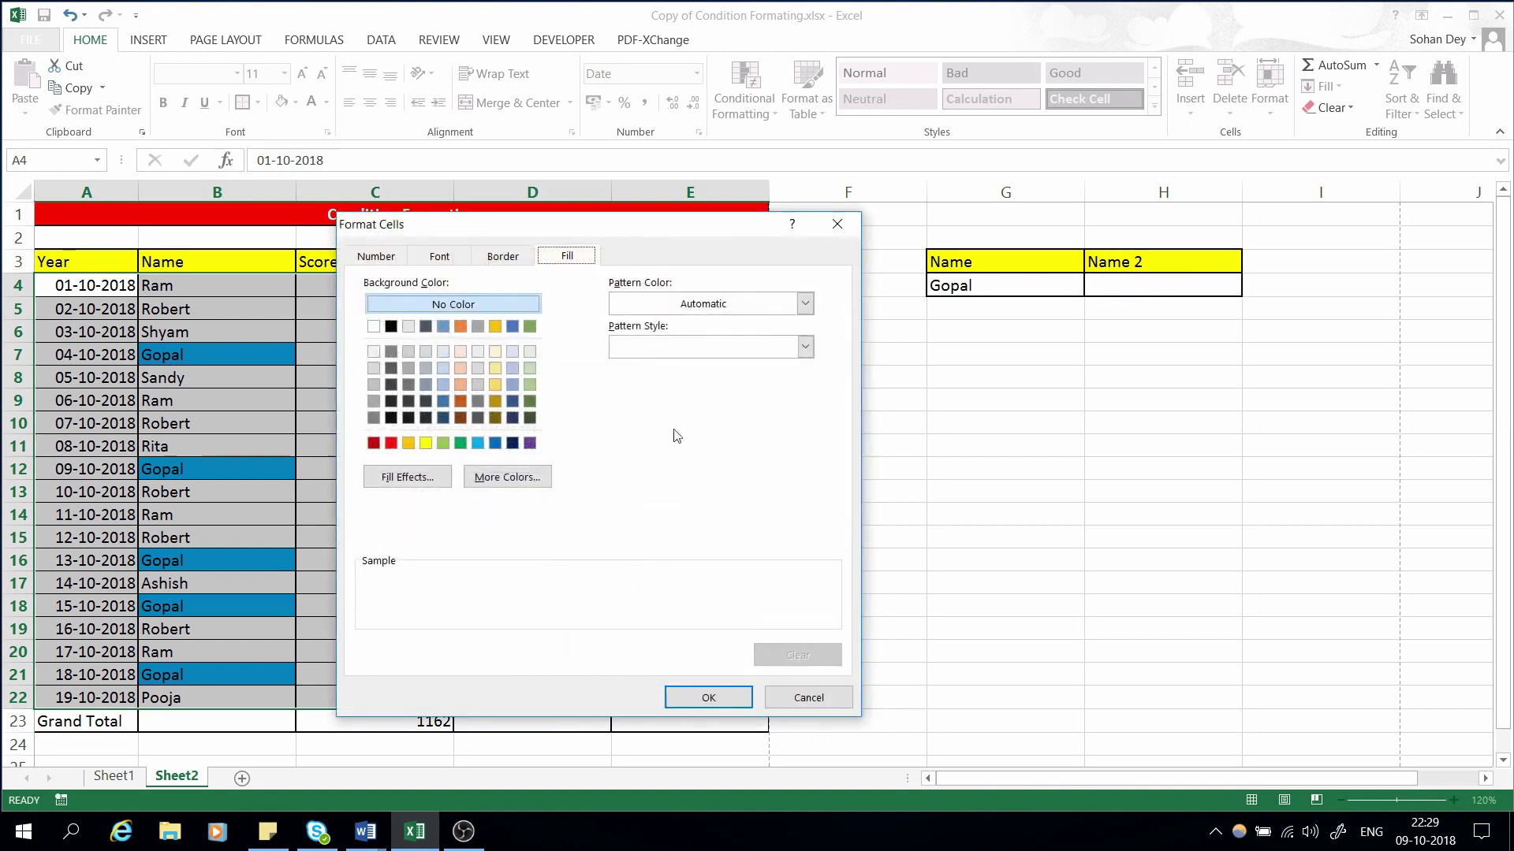
left_click(444, 444)
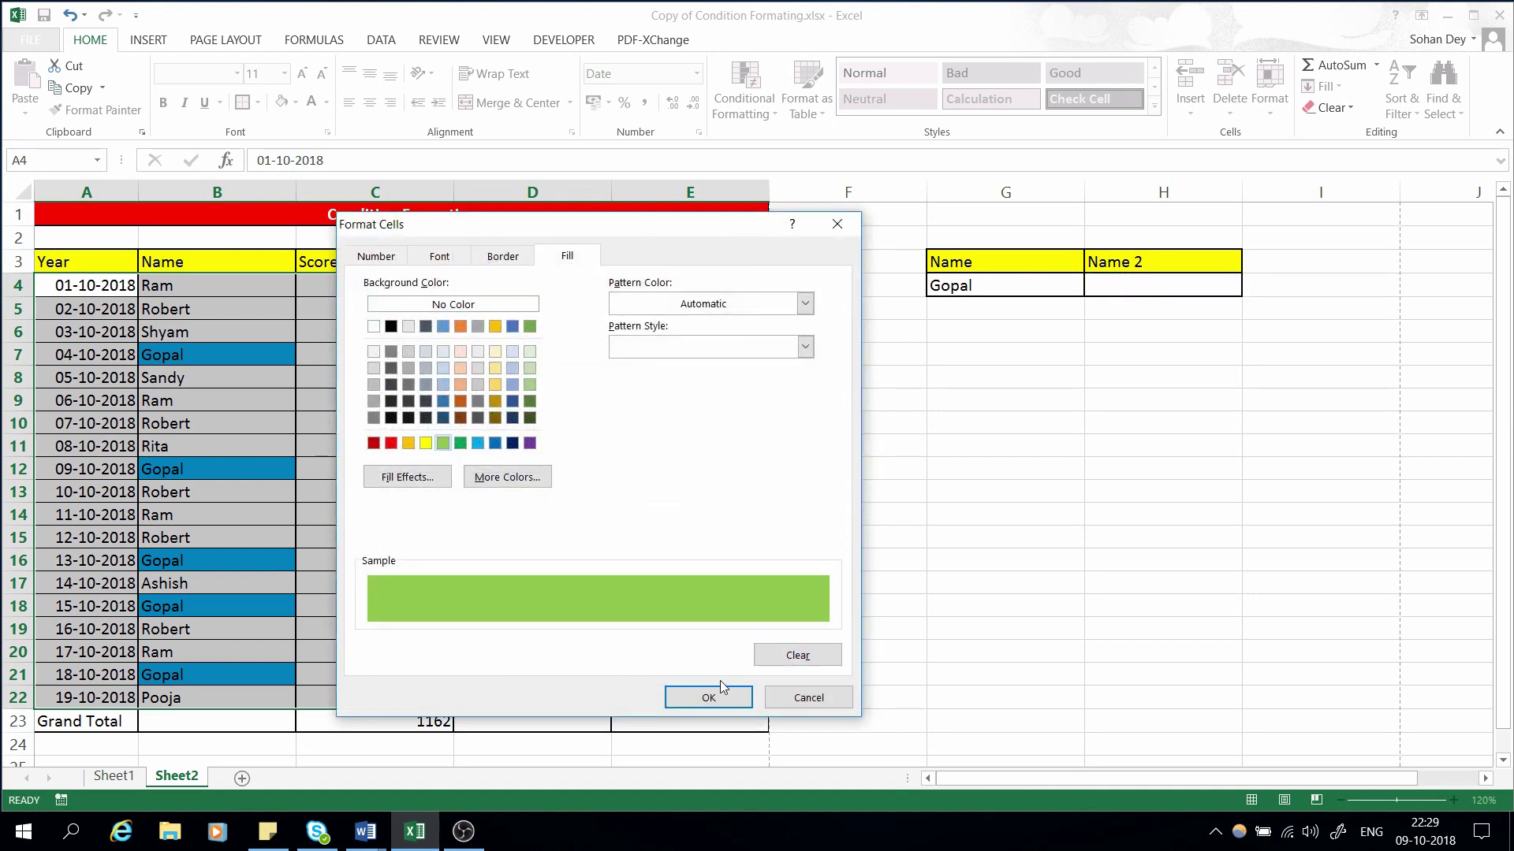
left_click(712, 700)
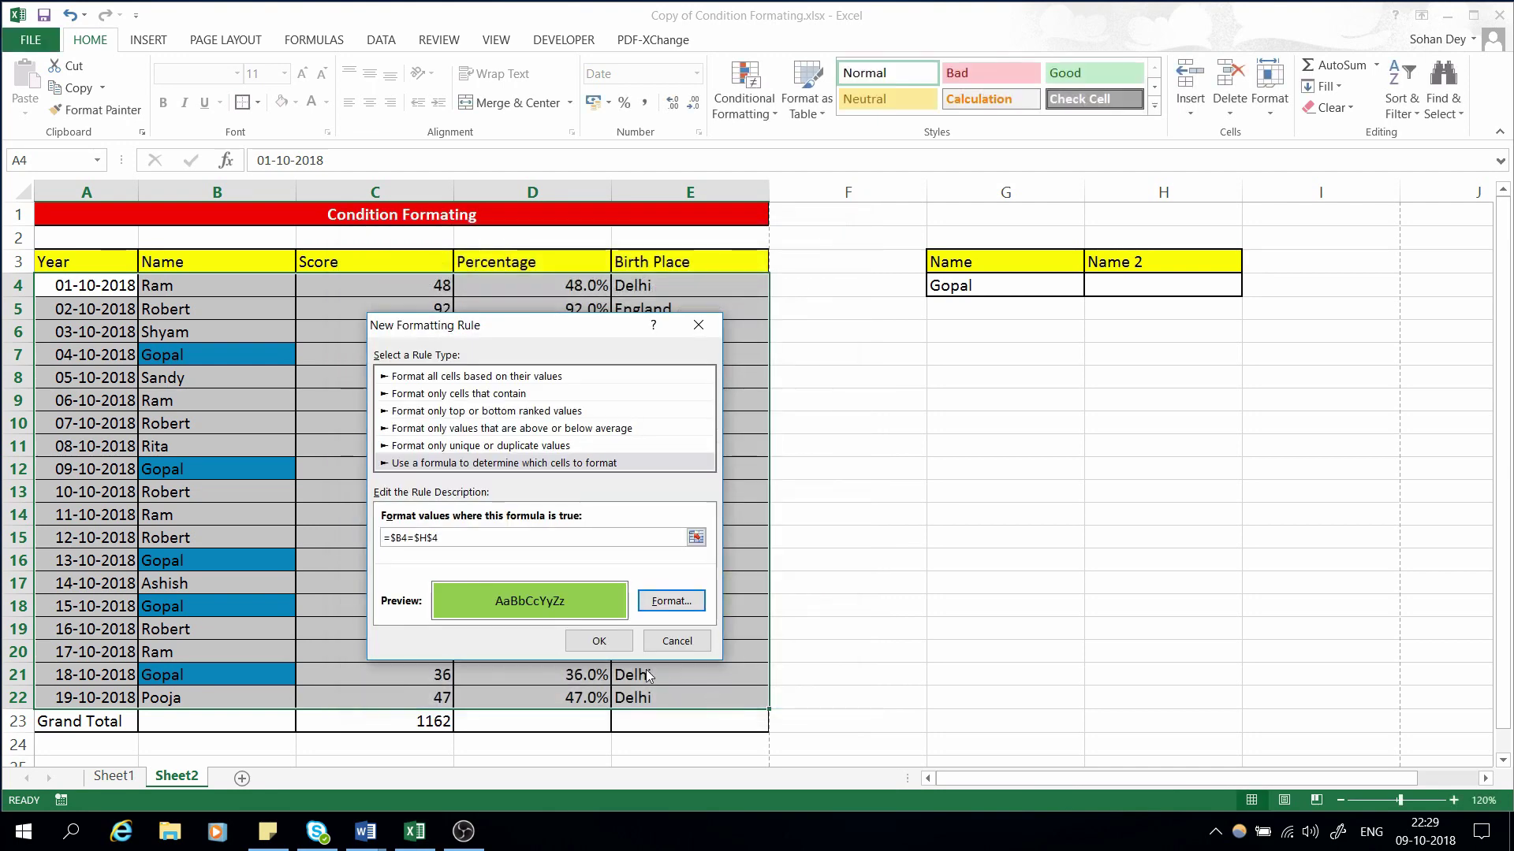
left_click(605, 648)
left_click(1064, 426)
left_click(992, 292)
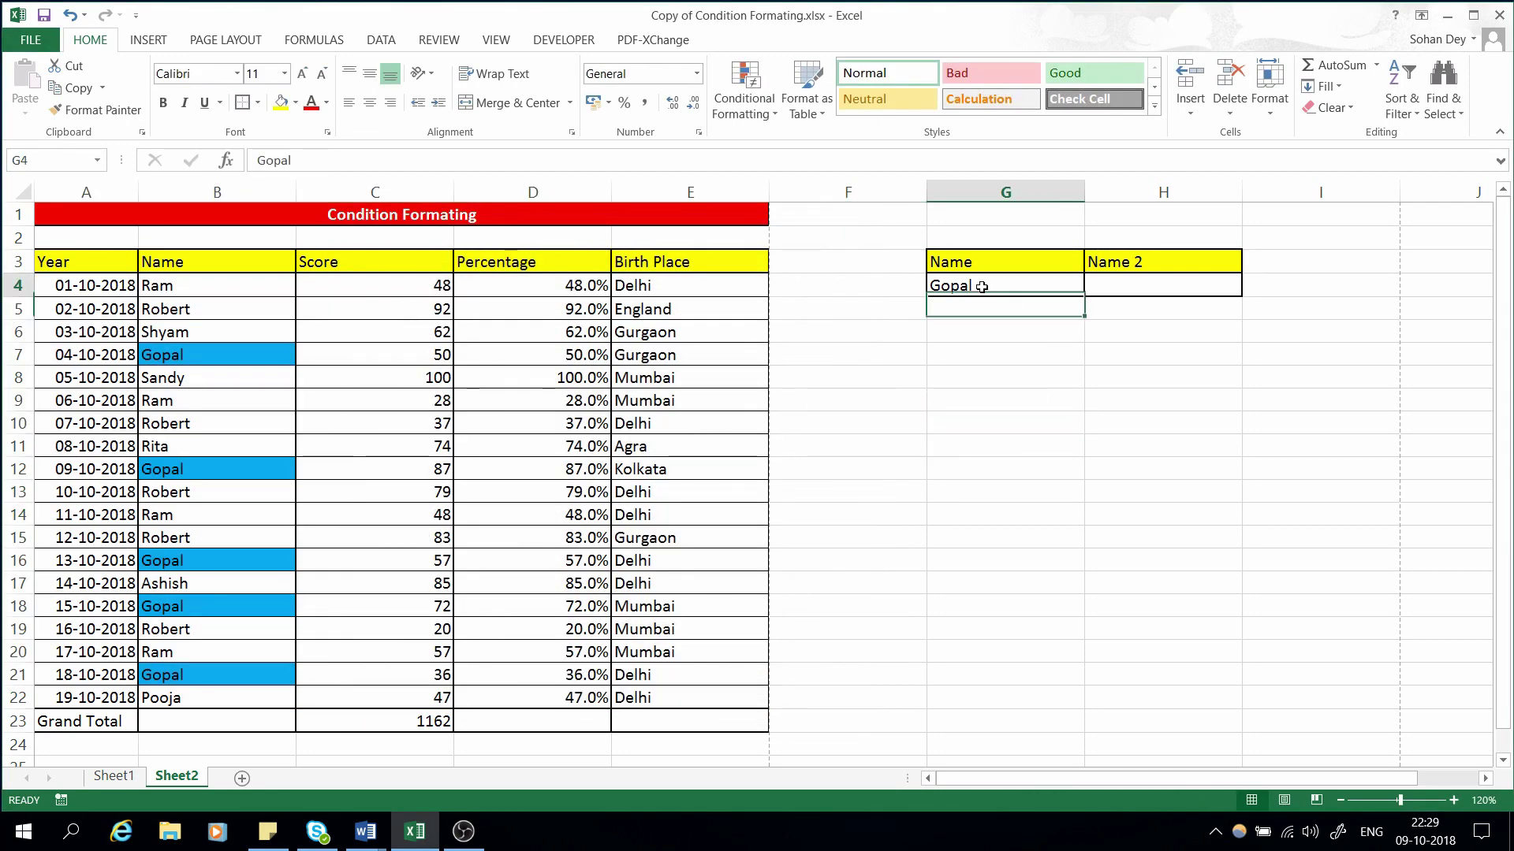
Enter Ram in H4 so all four Ram rows turn green.
left_click(1144, 291)
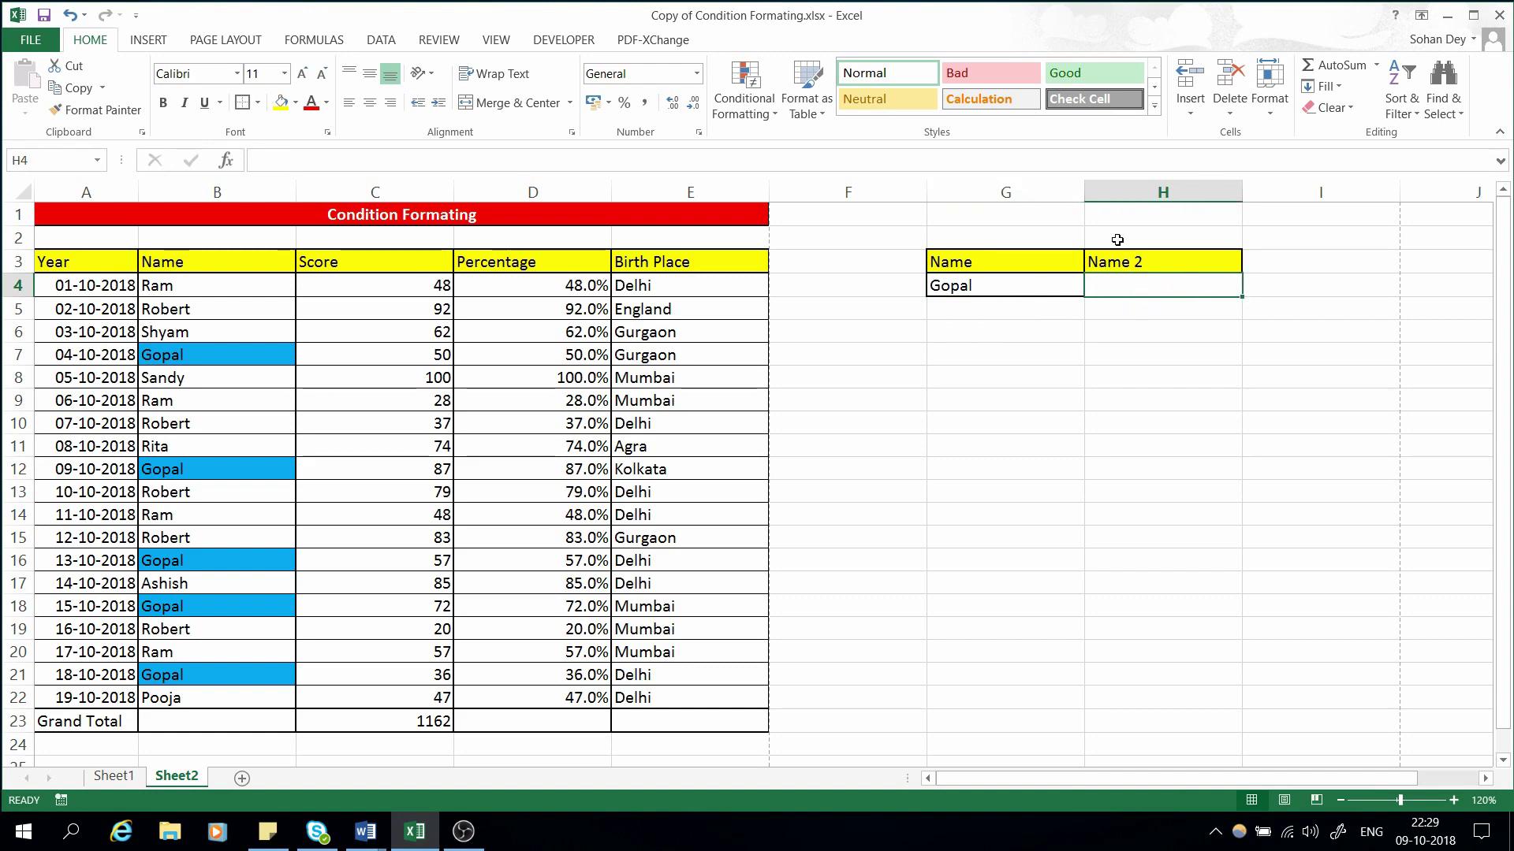
type("Ra")
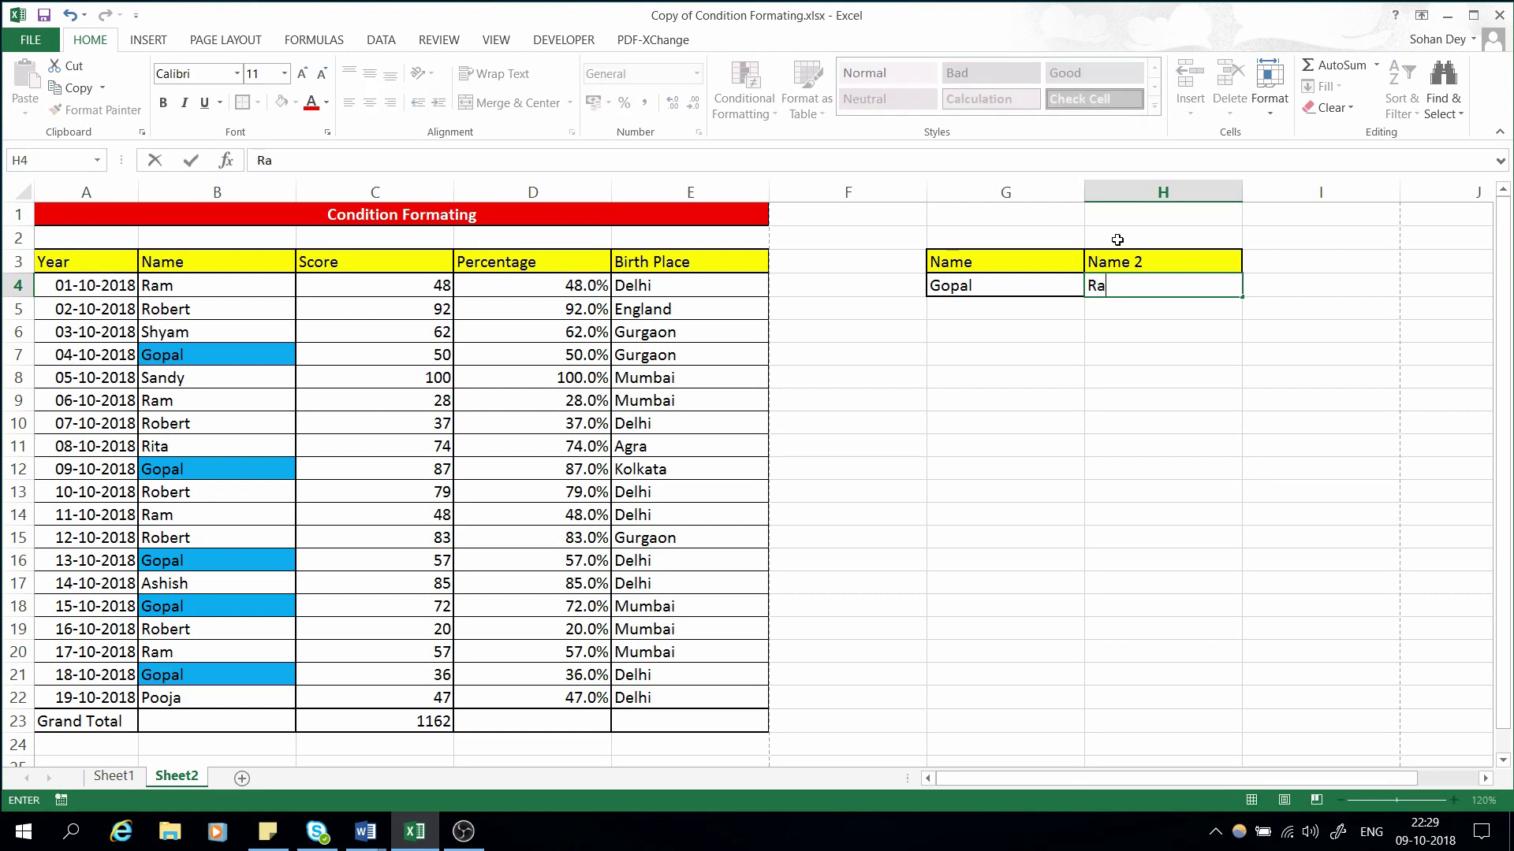
type("m")
key("Return")
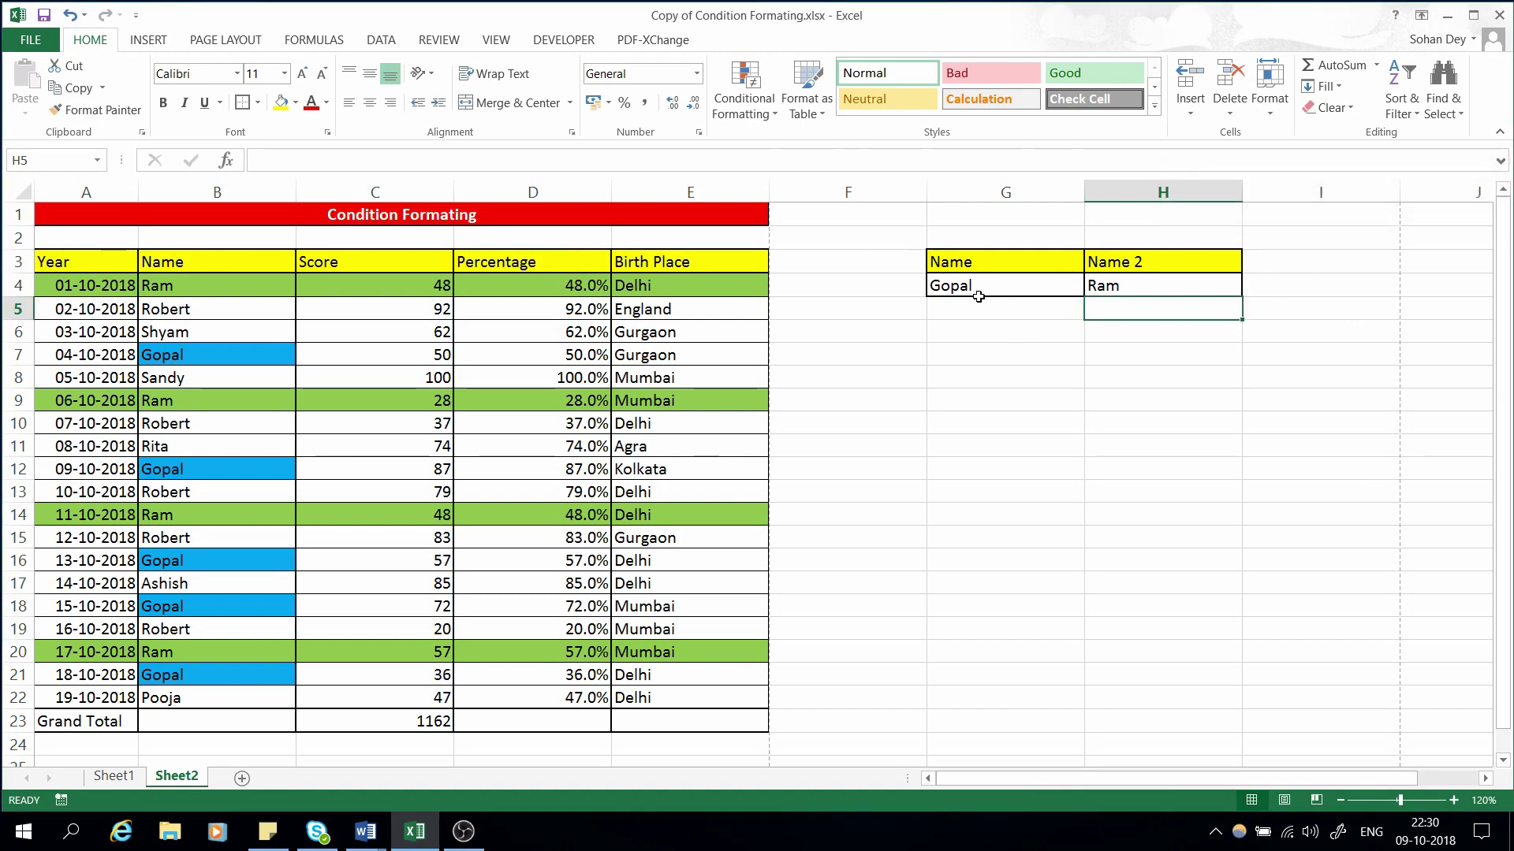
Compare a blue Gopal cell in B7 with the Gopal (G4) and Ram (H4) entries.
left_click(227, 352)
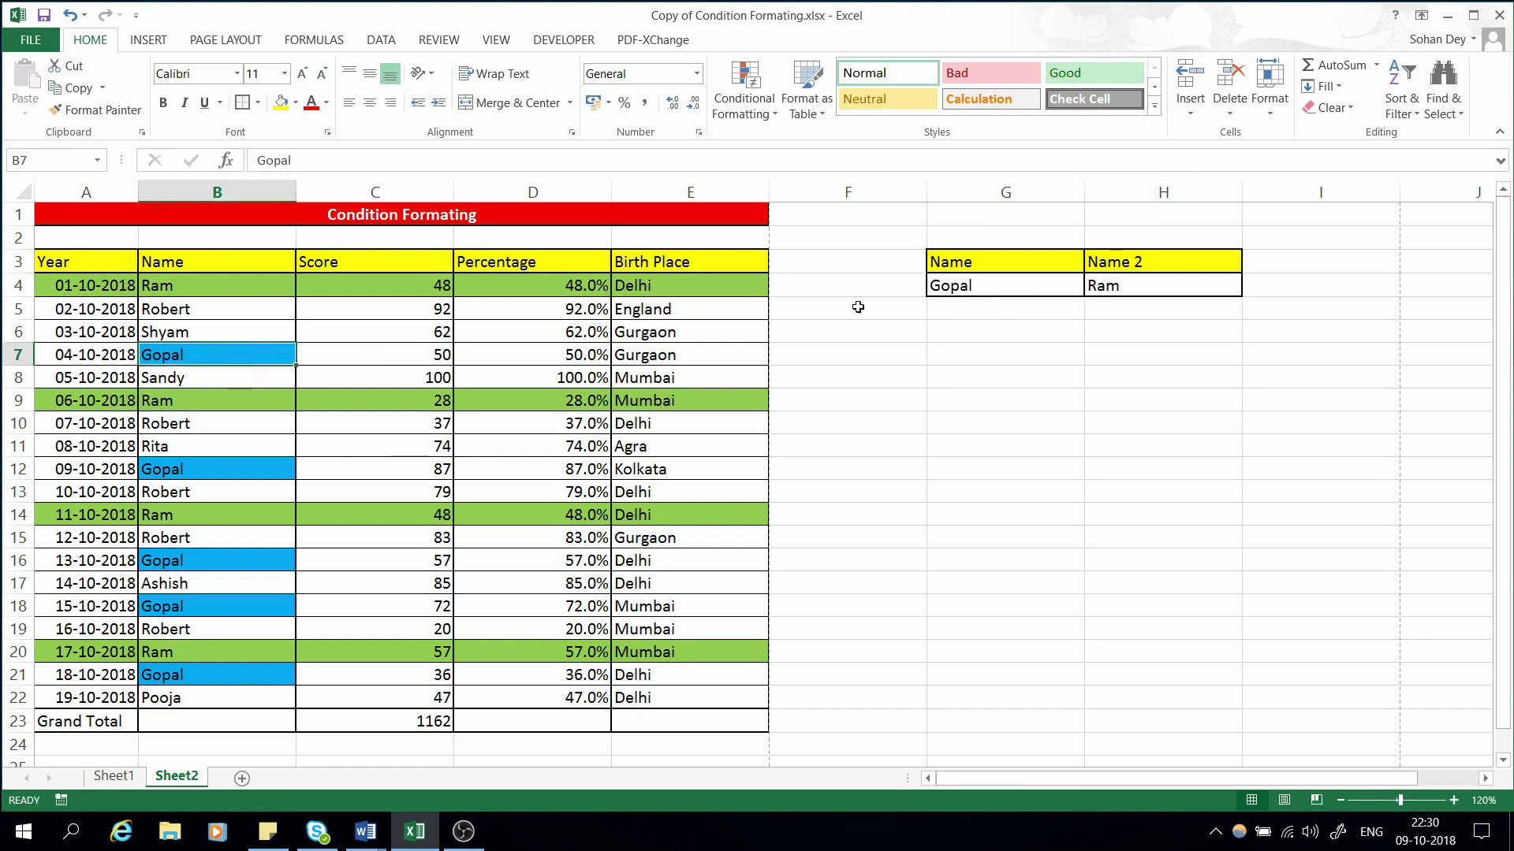
left_click(979, 284)
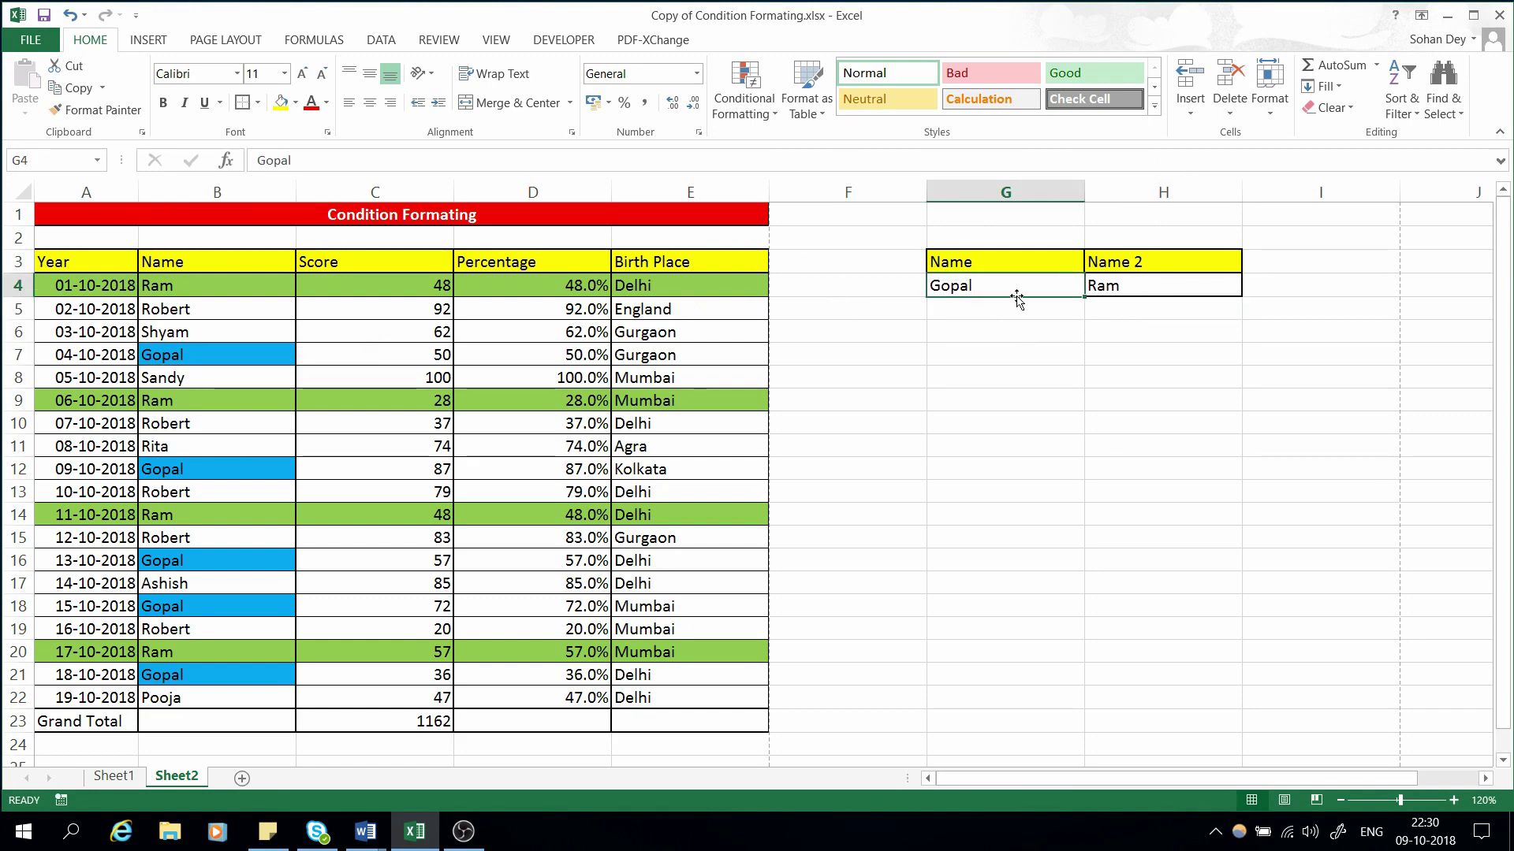
left_click(1124, 294)
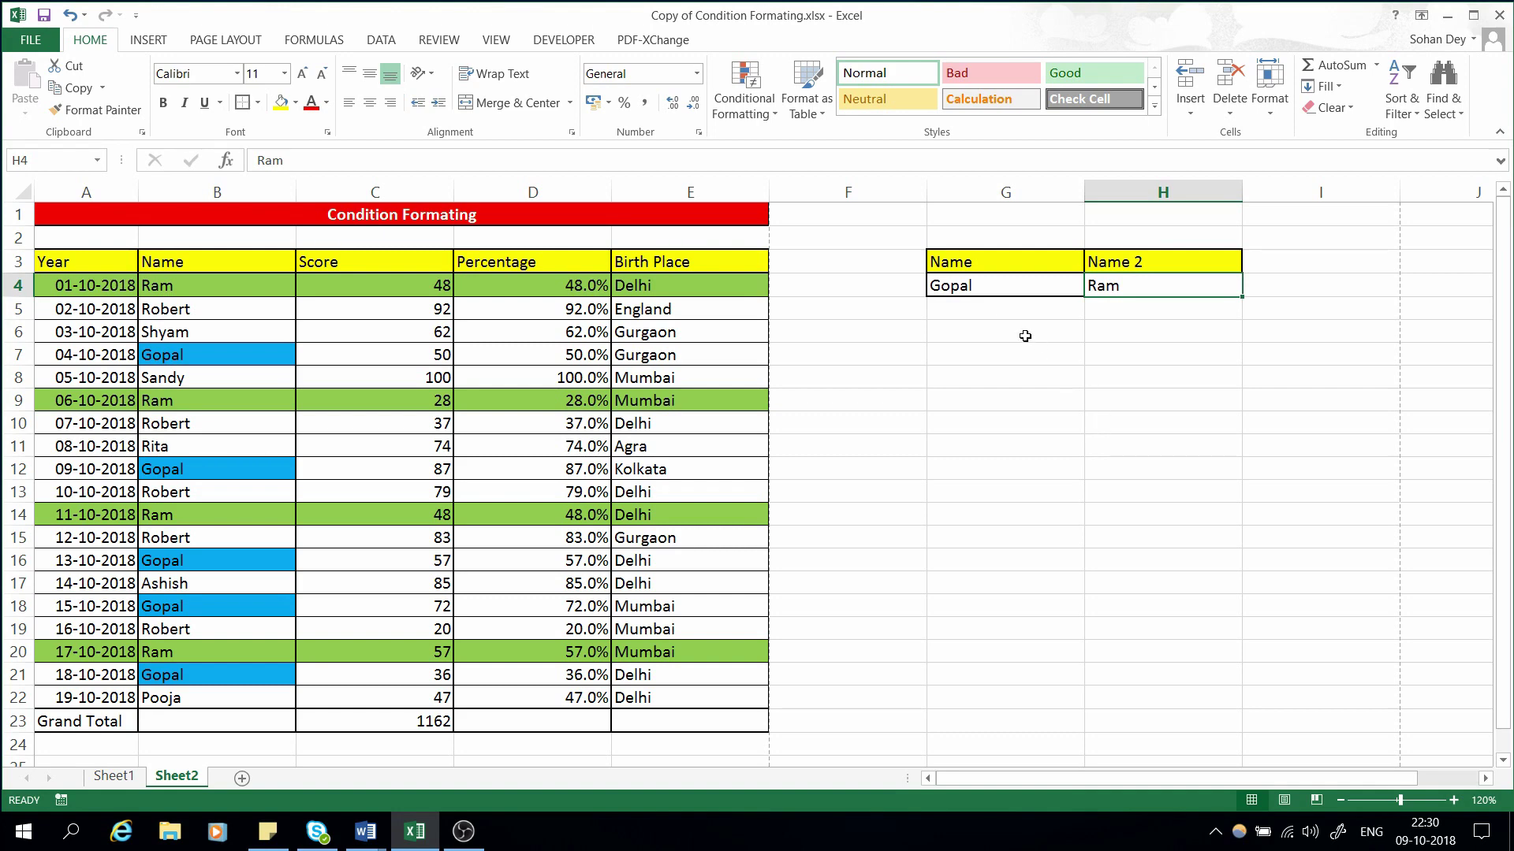
left_click(1000, 290)
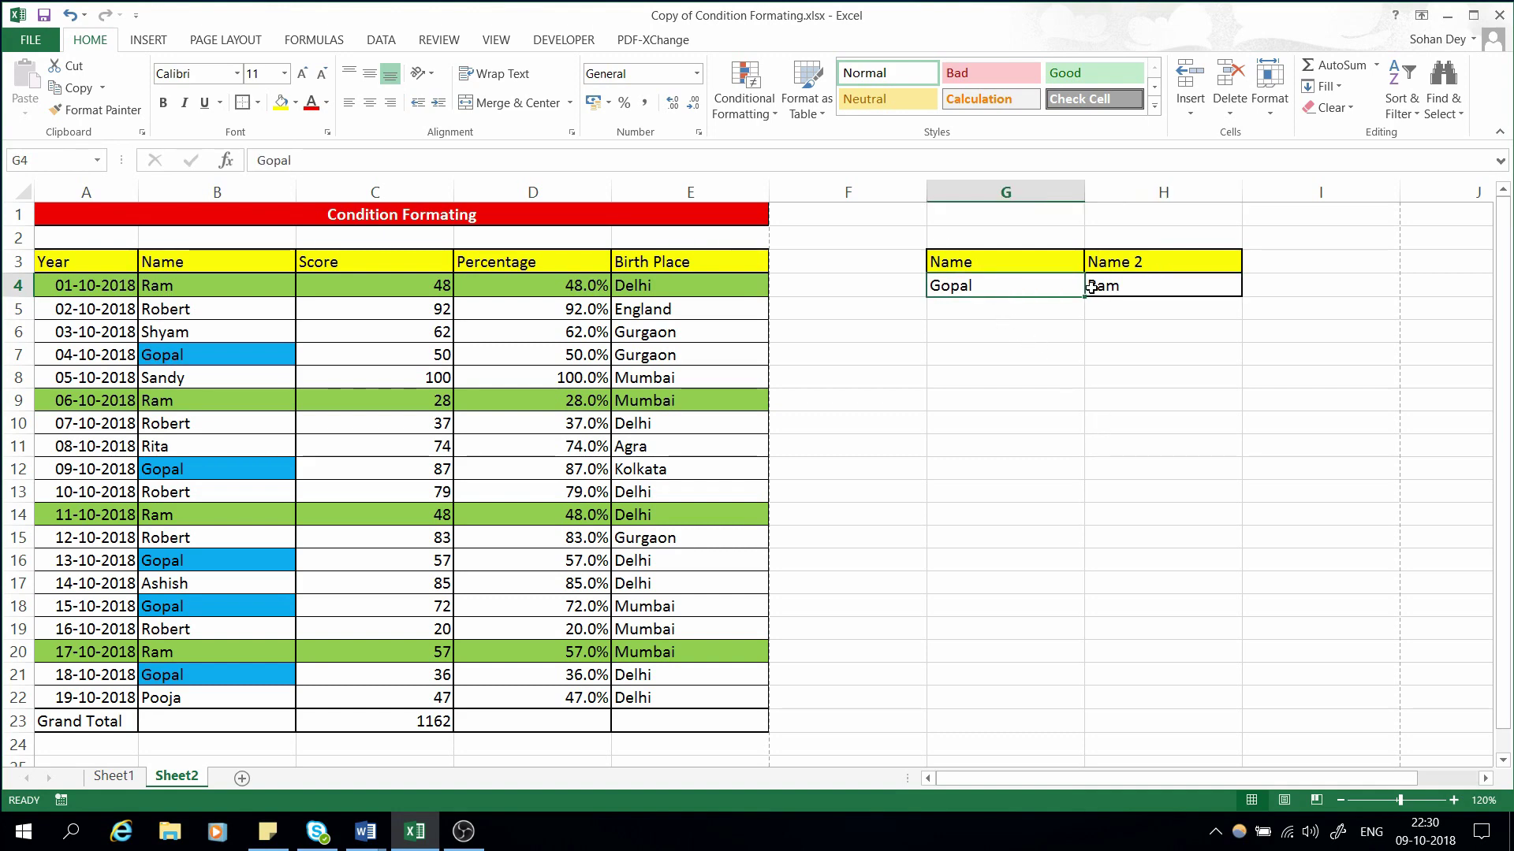
left_click(1153, 281)
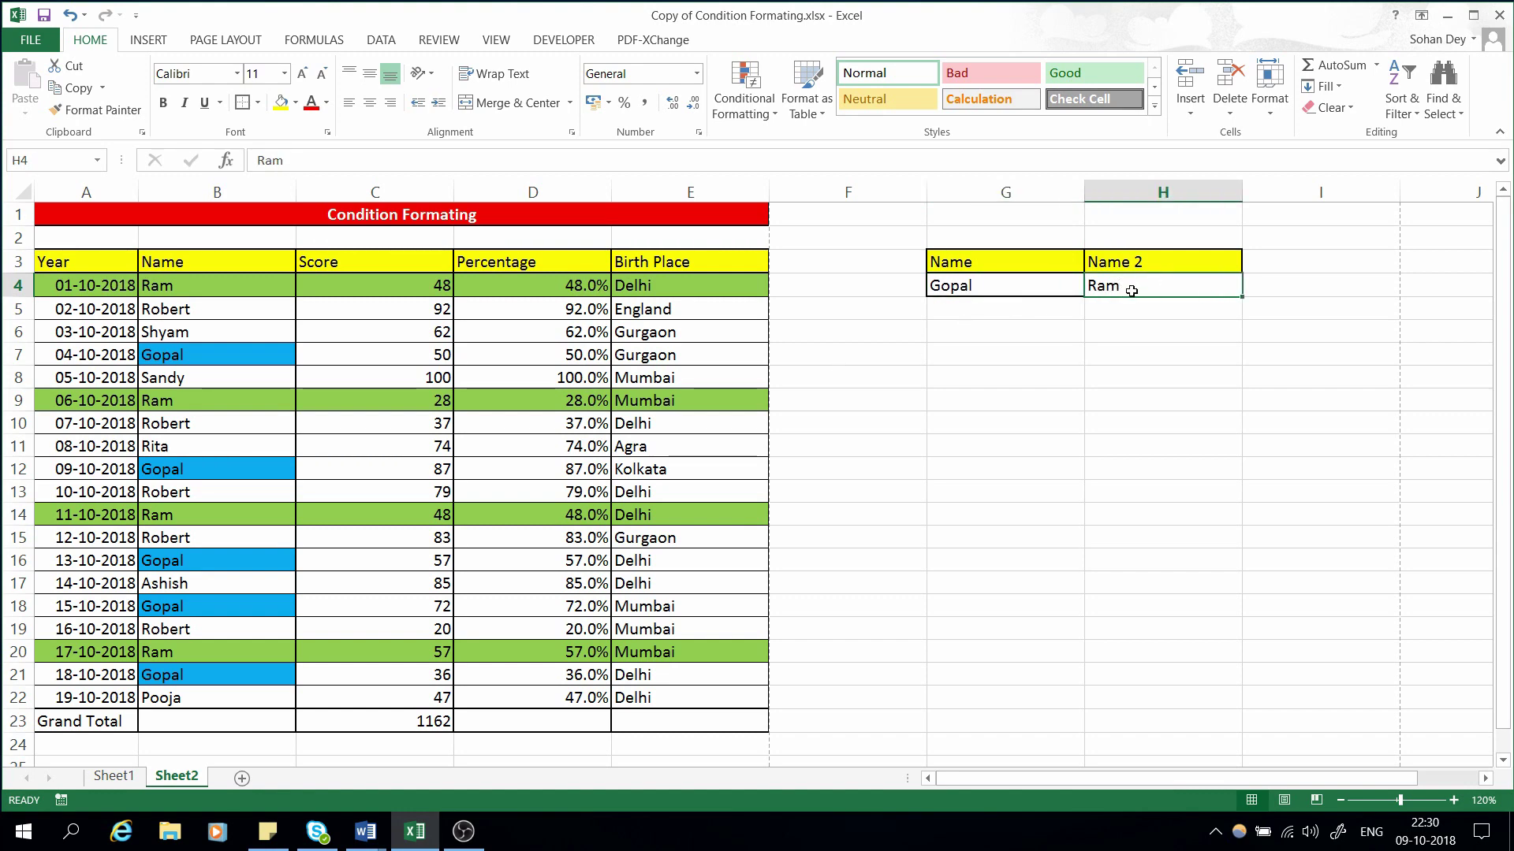
Put Gopal in H4 and Ram in G4, greening five Gopal rows and bluing four Ram names.
type("G")
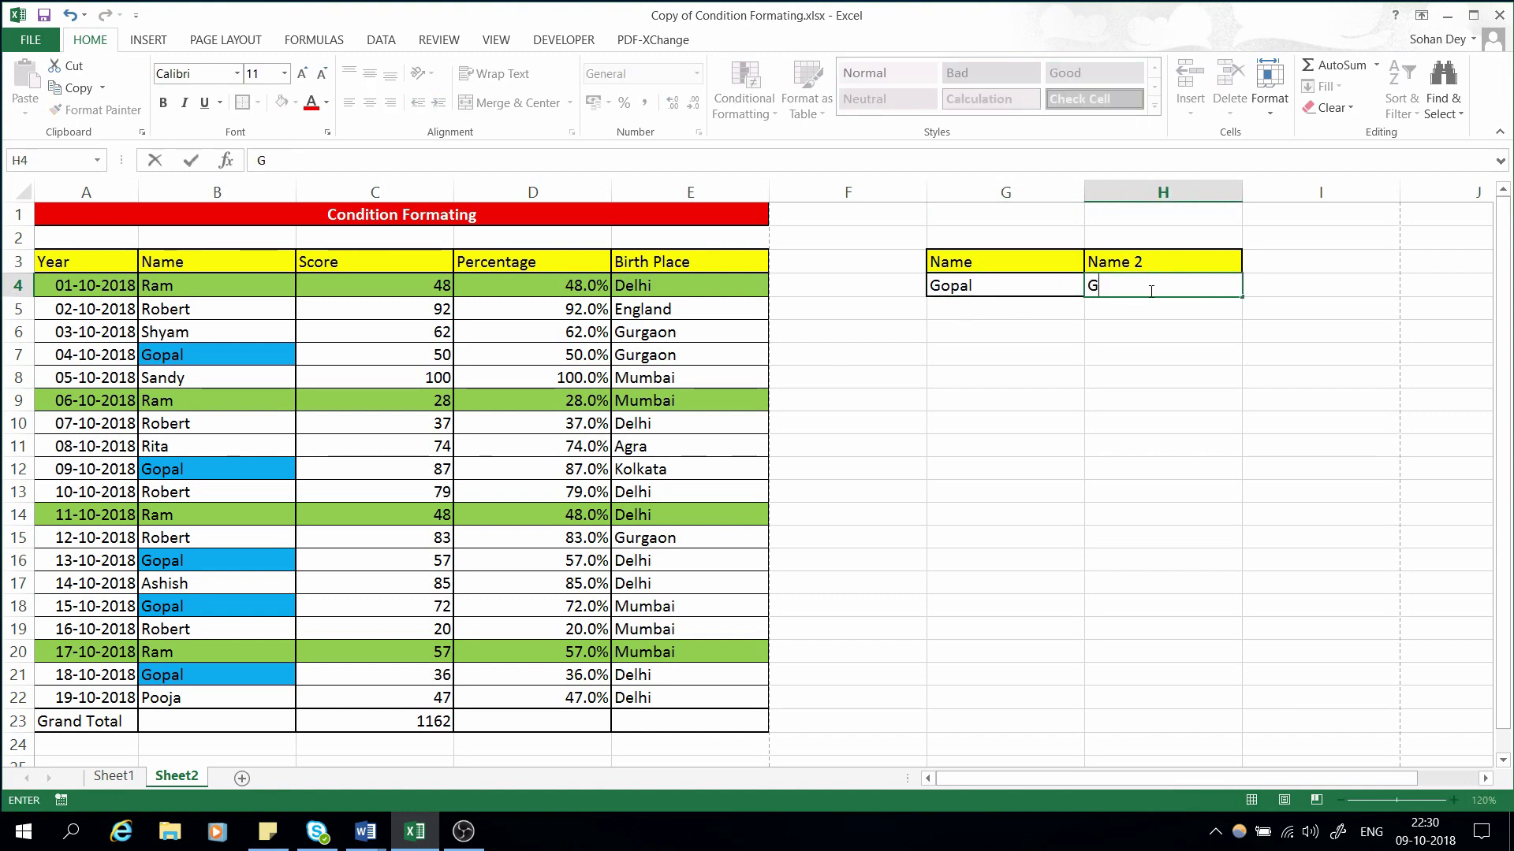
type("opla")
type("al")
key("Return")
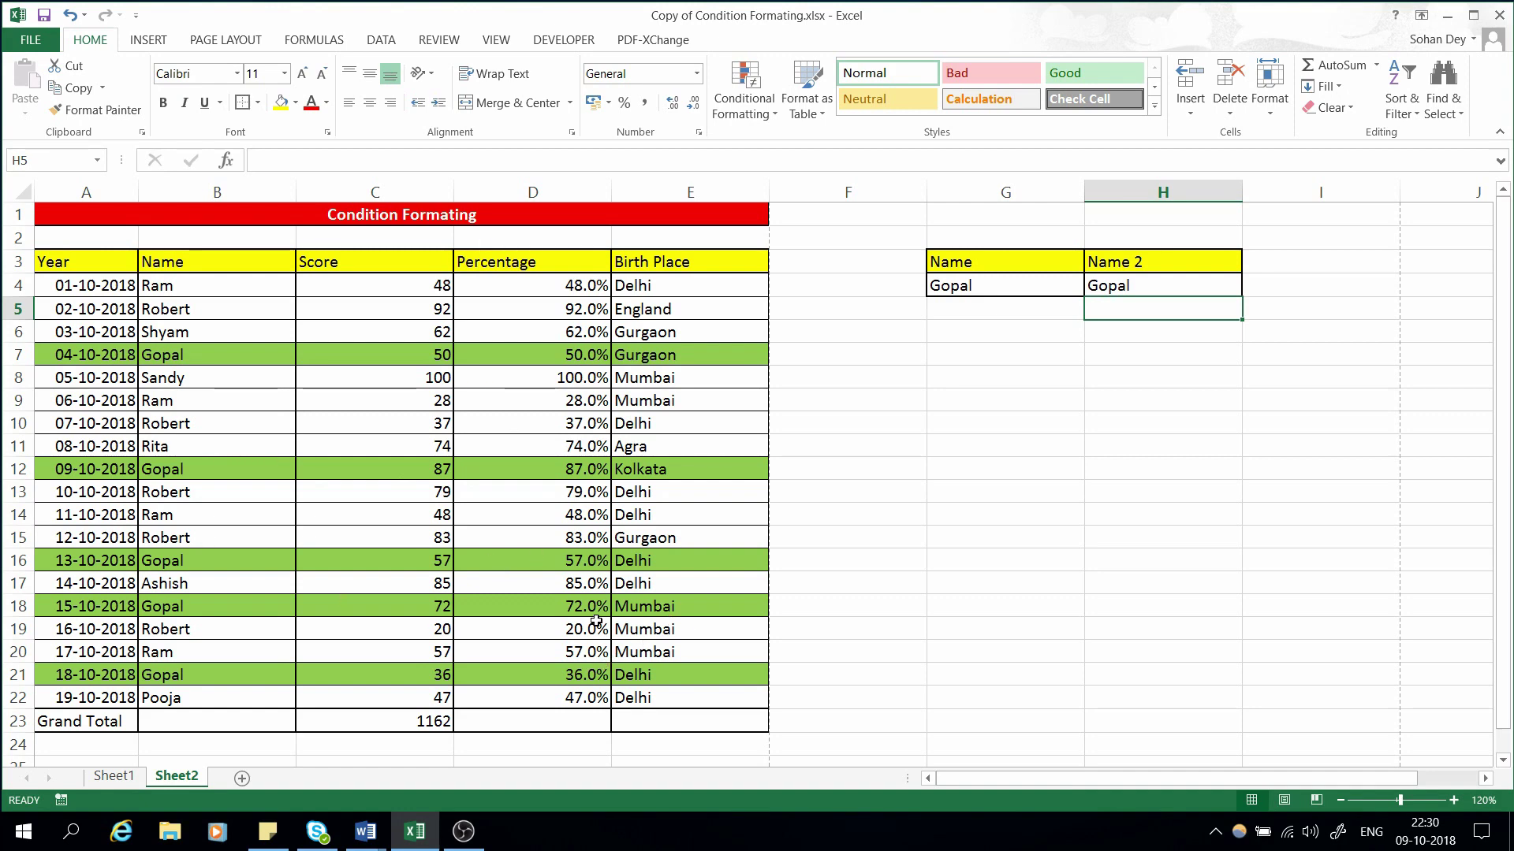
left_click(1019, 289)
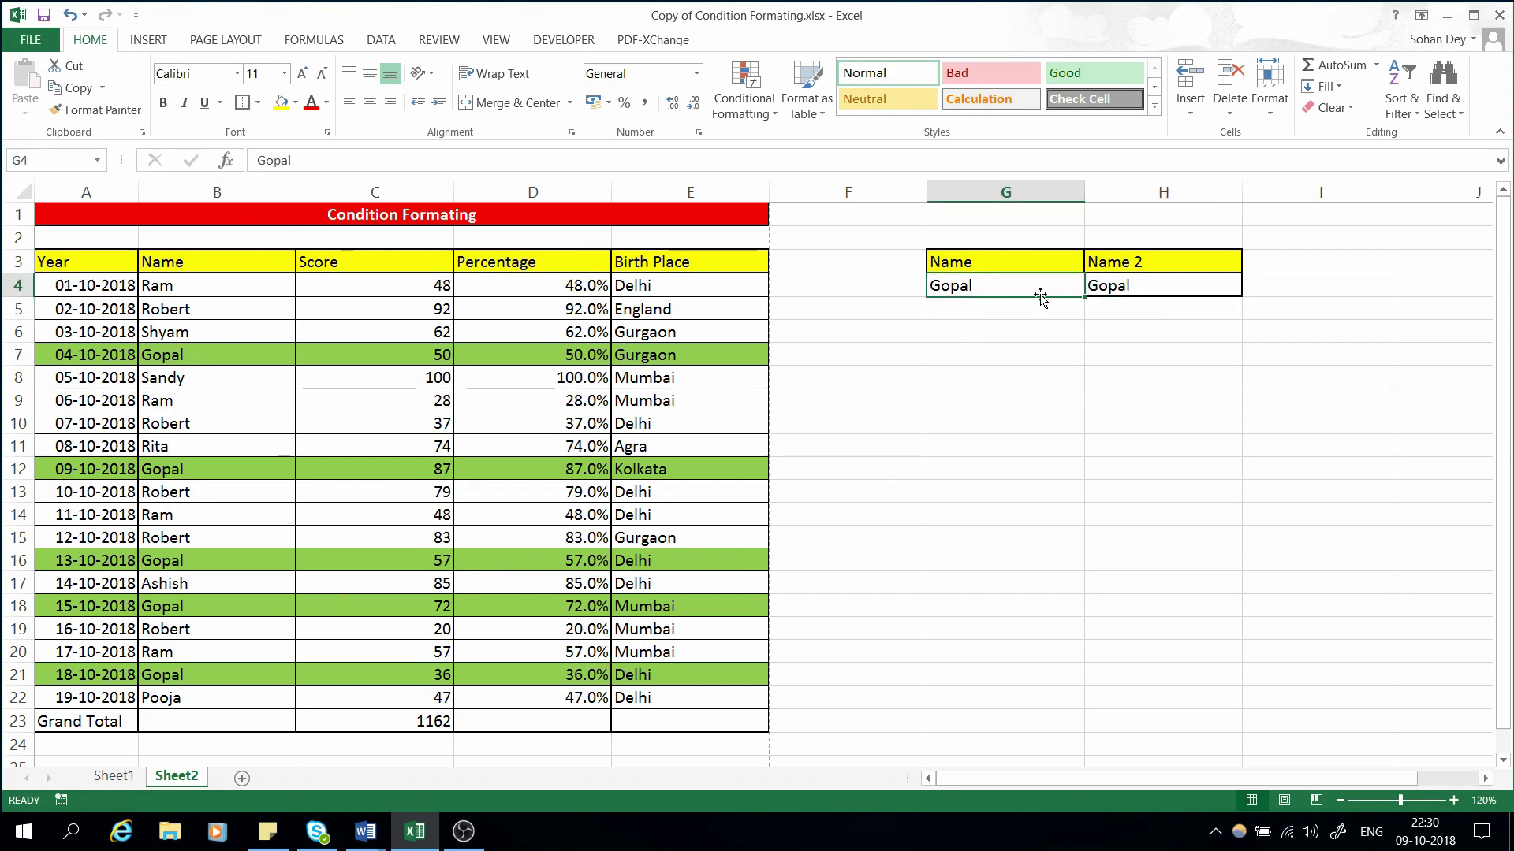
type("Ram")
key("Return")
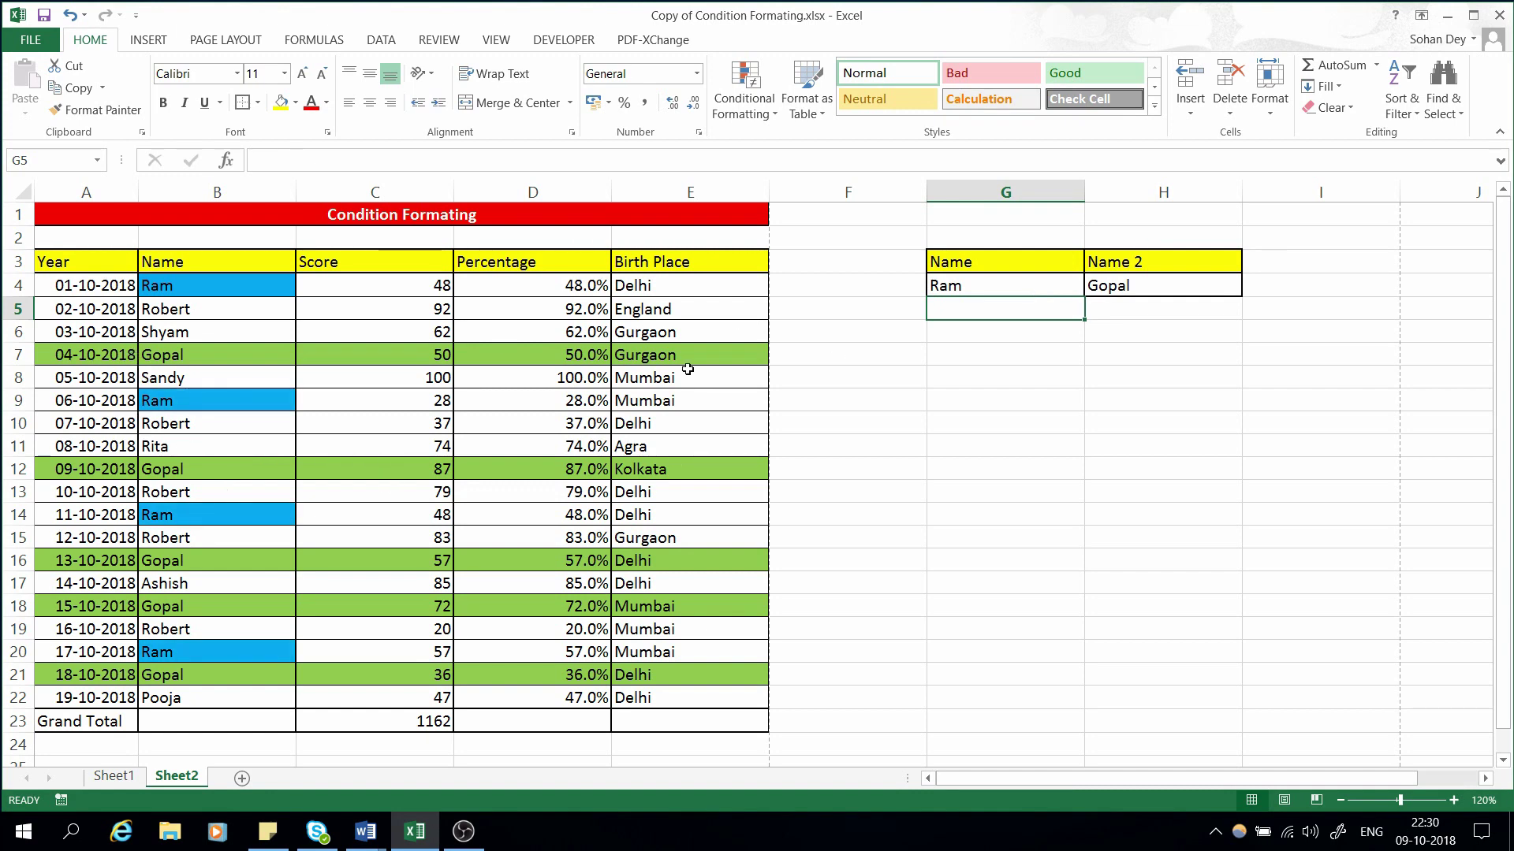
left_click(1155, 287)
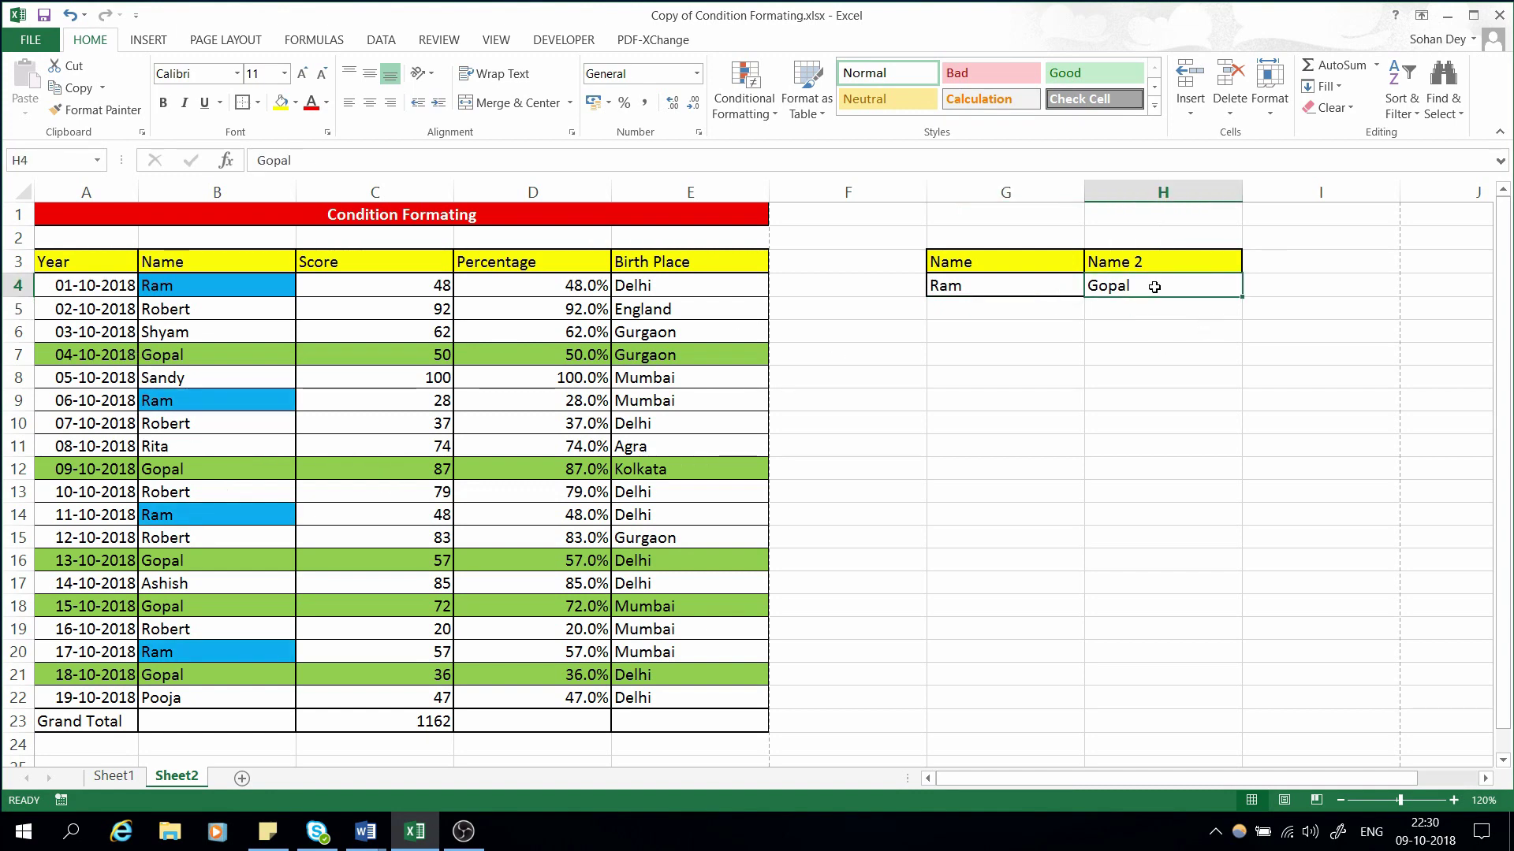